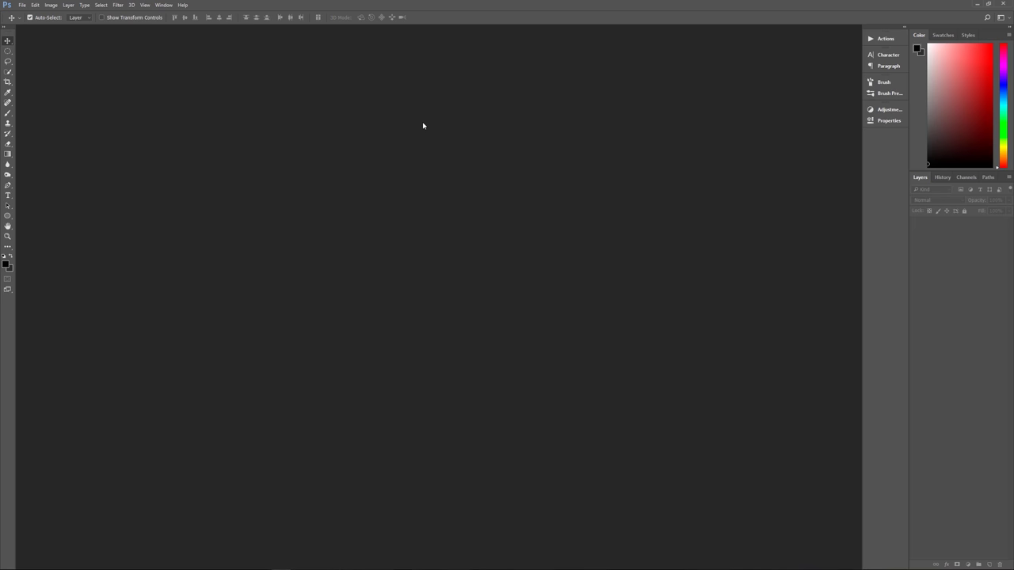
# Create a 1024 × 576 px document at 150 ppi named Chalk Effects, with a white background and the Adobe RGB (1998) profile.
pyautogui.hotkey('ctrl', 'n')
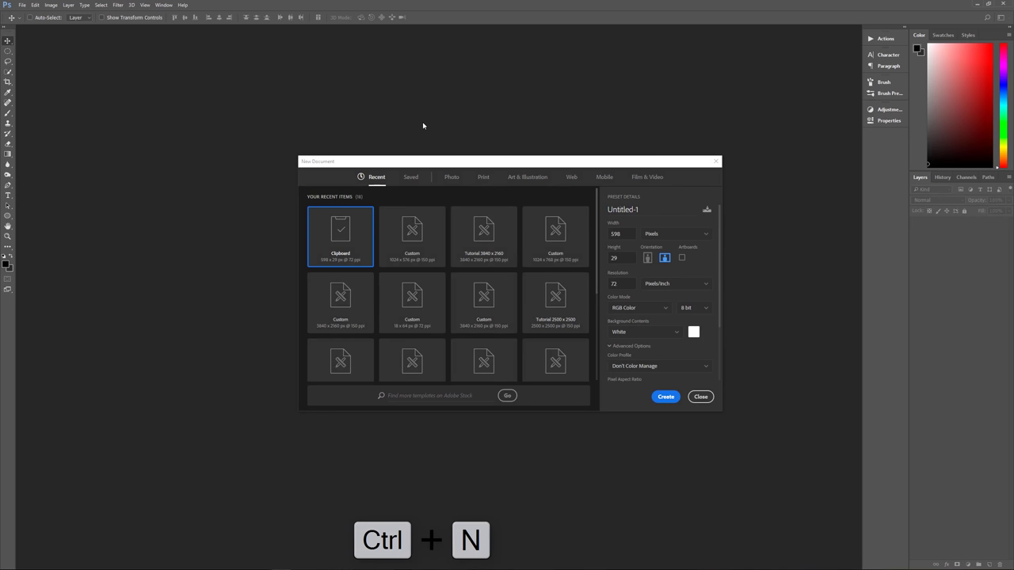
pyautogui.click(415, 220)
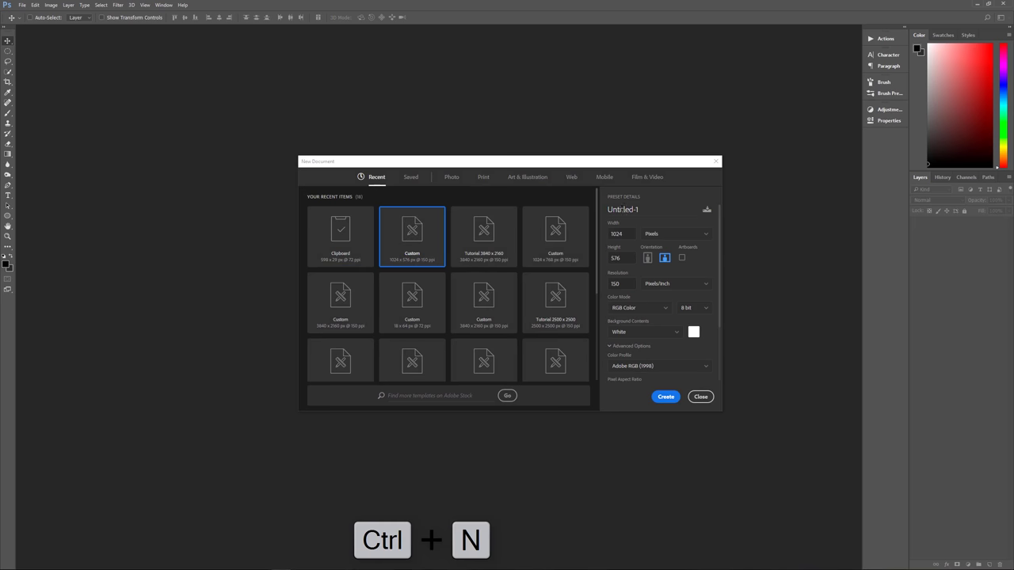
pyautogui.doubleClick(650, 209)
pyautogui.write('C')
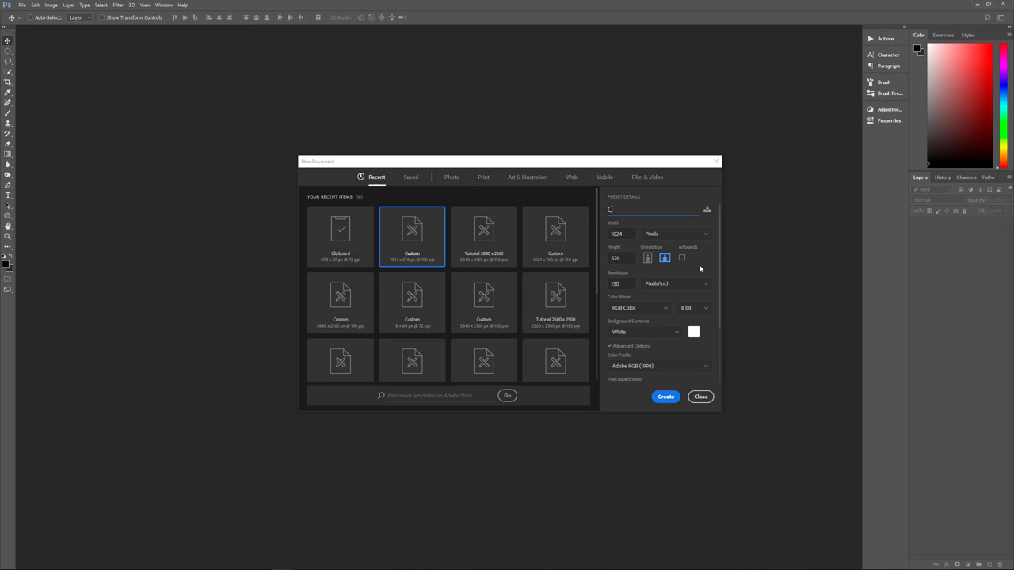
pyautogui.write('halk Effects')
pyautogui.scroll(-2, 649, 331)
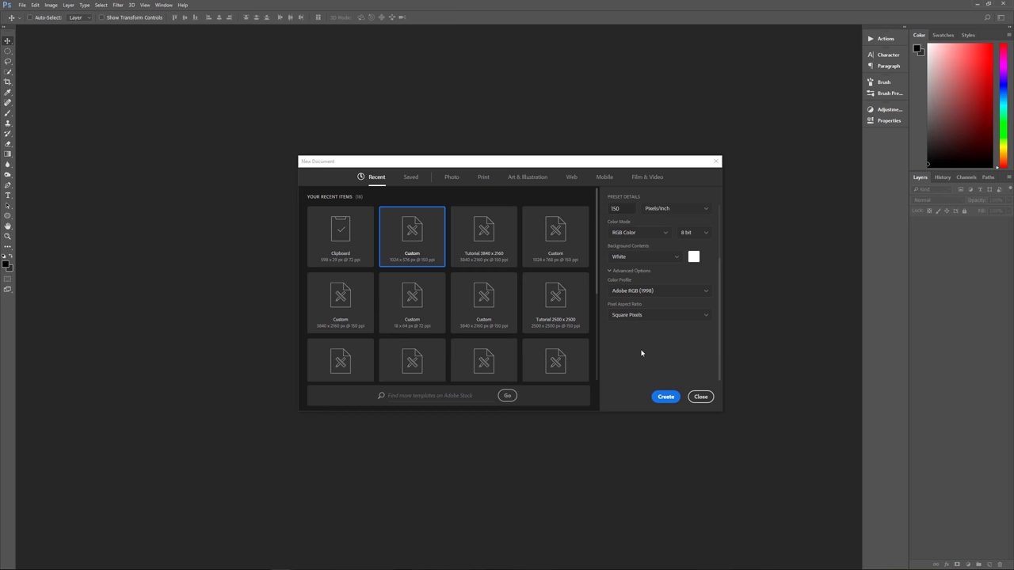
pyautogui.click(667, 397)
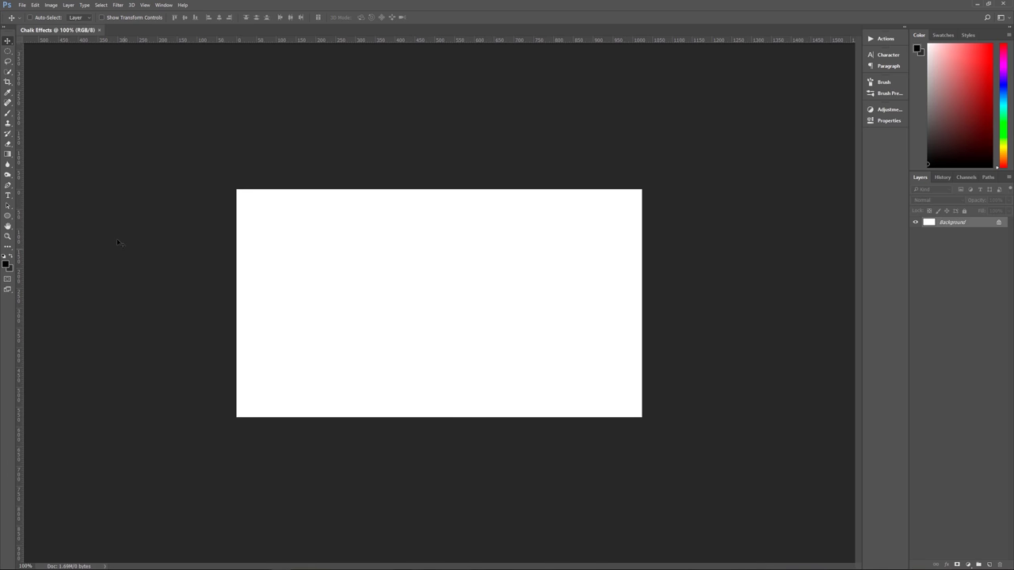
# Use #080808 as the foreground colour and #303030 as the background colour.
pyautogui.click(7, 264)
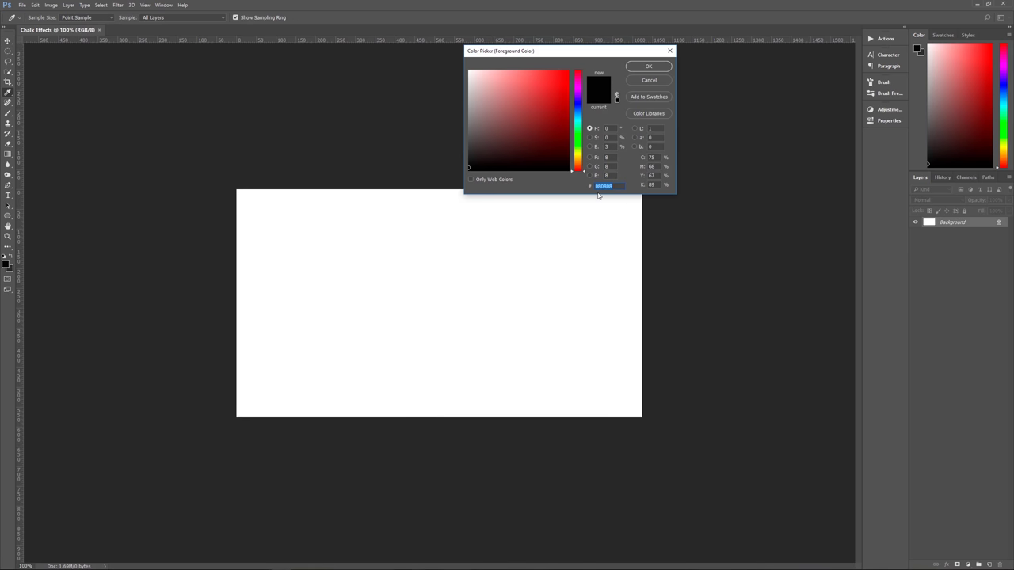
pyautogui.click(648, 67)
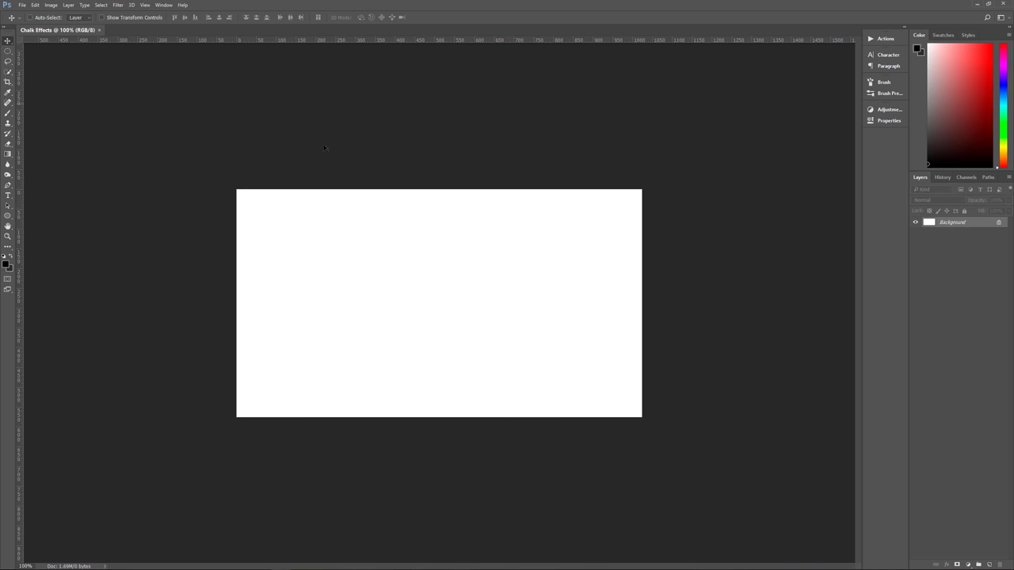
pyautogui.click(10, 268)
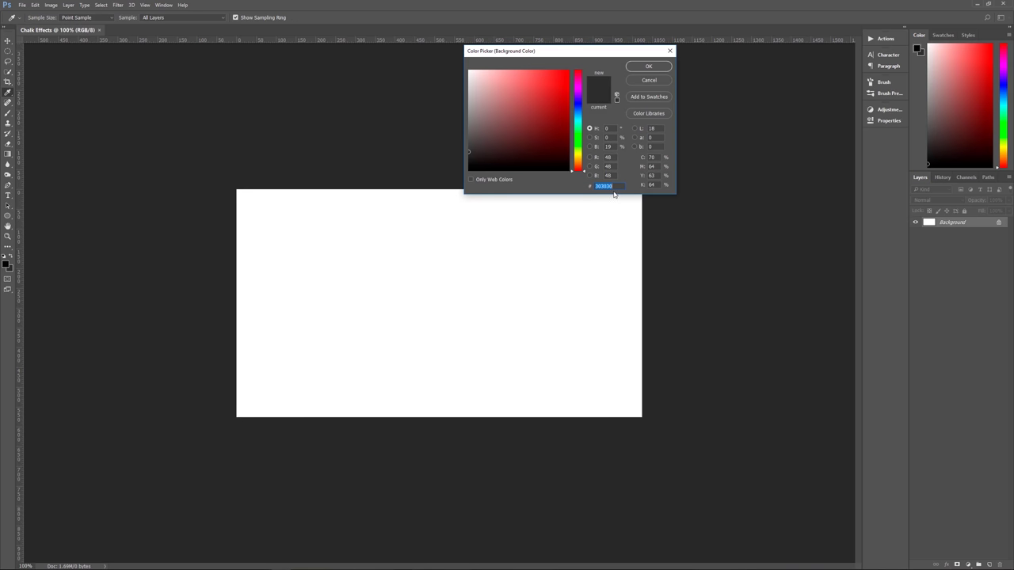
pyautogui.click(653, 67)
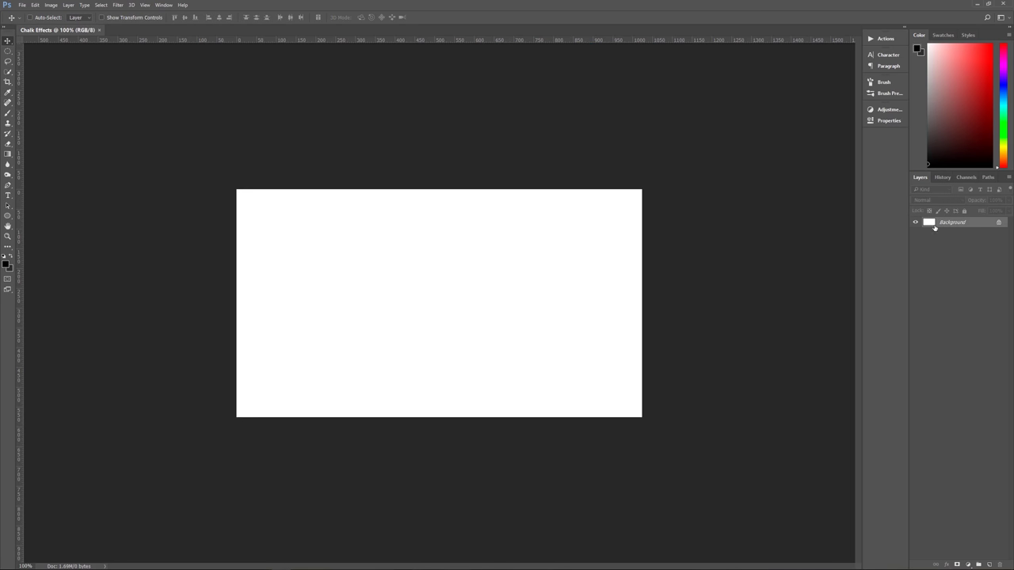
# Render the Clouds filter on the Background layer.
pyautogui.click(118, 4)
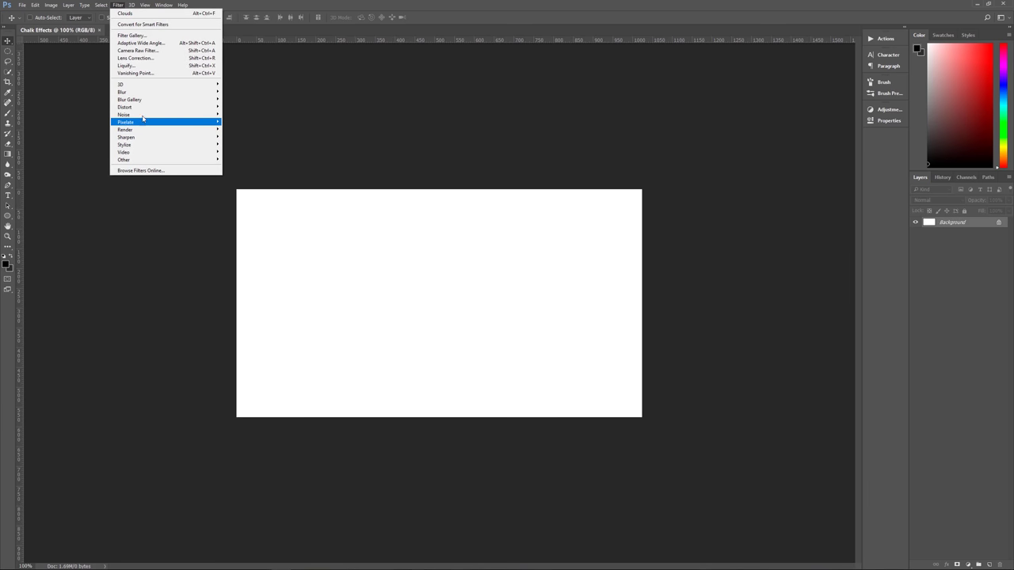
pyautogui.moveTo(146, 129)
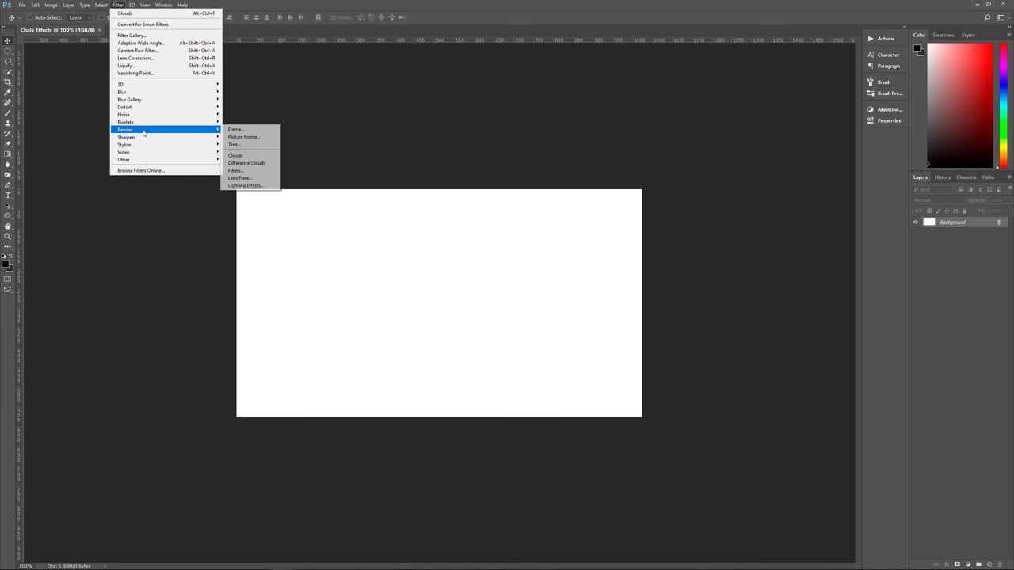
pyautogui.click(242, 156)
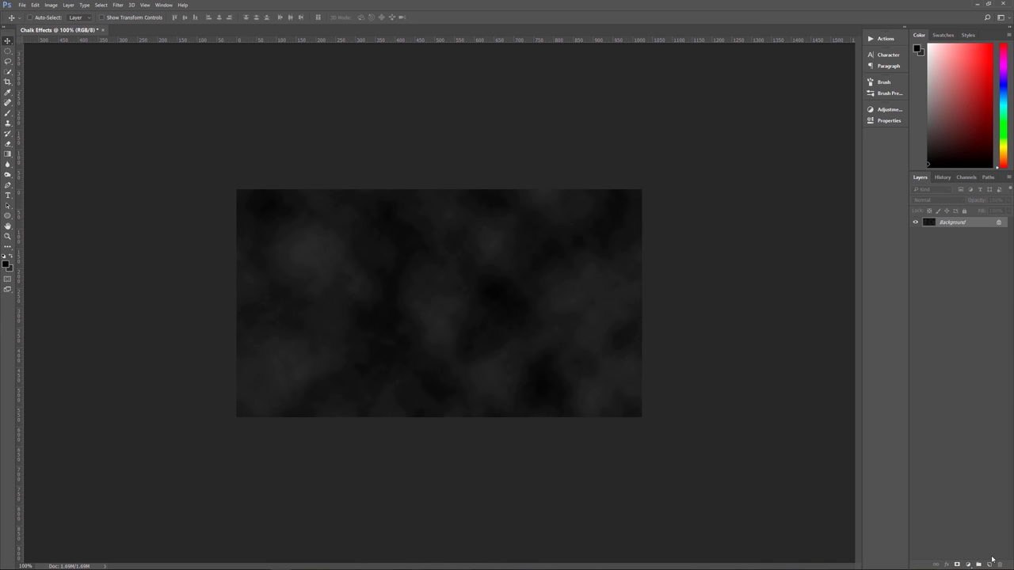
# Add a new layer above the Background and render the Clouds filter on it.
pyautogui.click(989, 565)
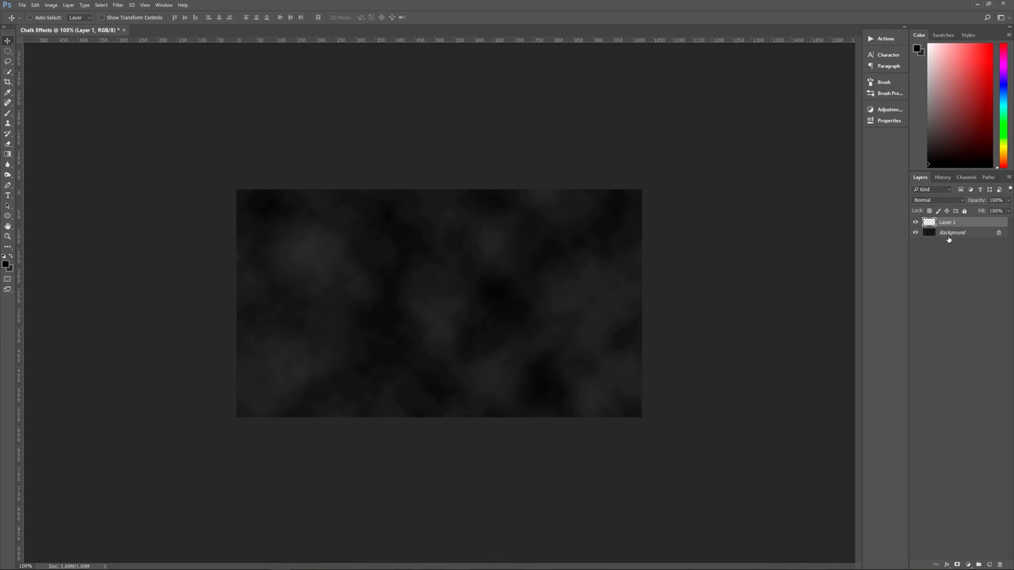
pyautogui.click(117, 4)
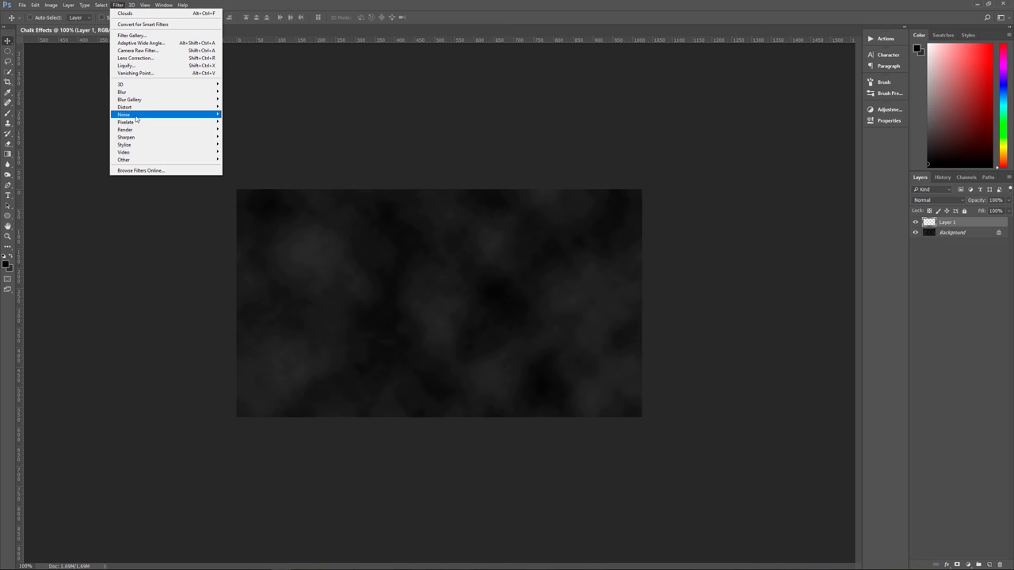
pyautogui.moveTo(136, 129)
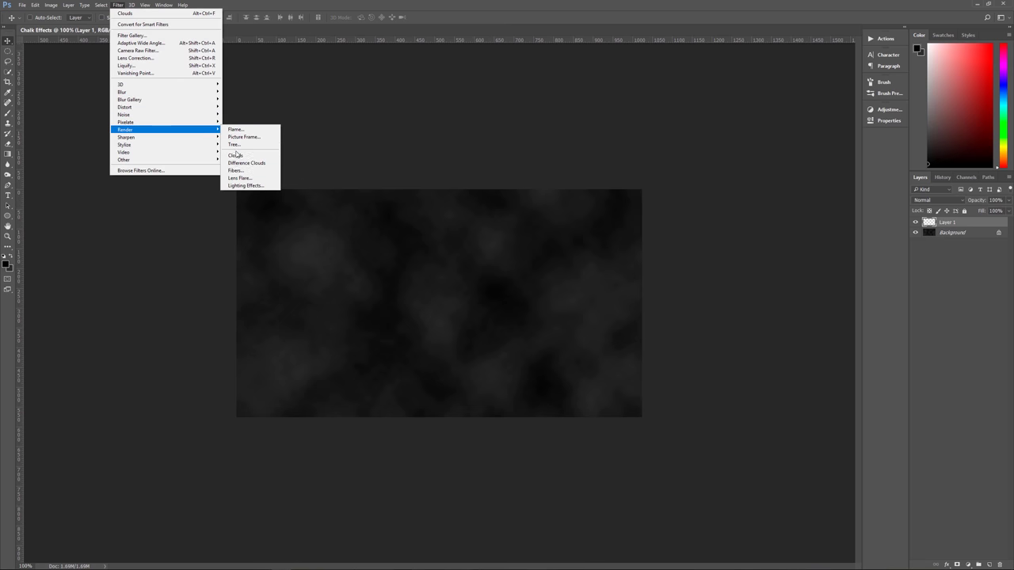
pyautogui.click(238, 154)
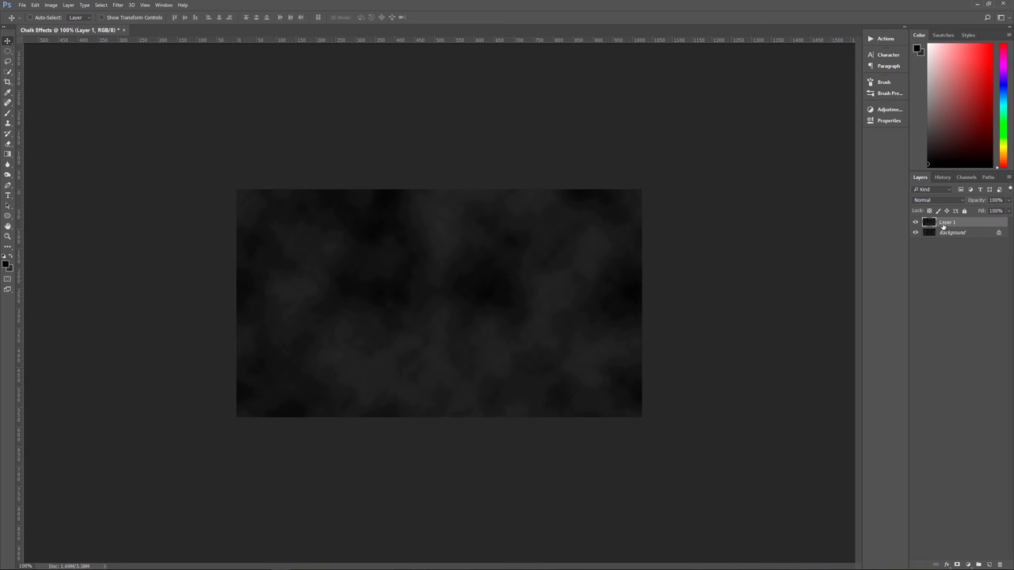
# Set the upper clouds layer's blend mode to Darken and merge it down into the Background.
pyautogui.click(937, 201)
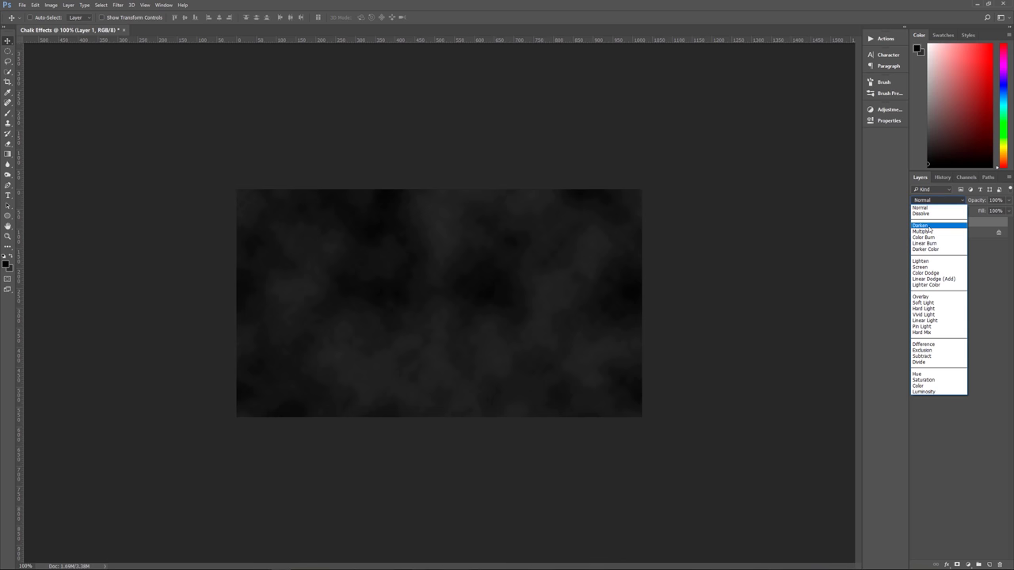
pyautogui.click(920, 226)
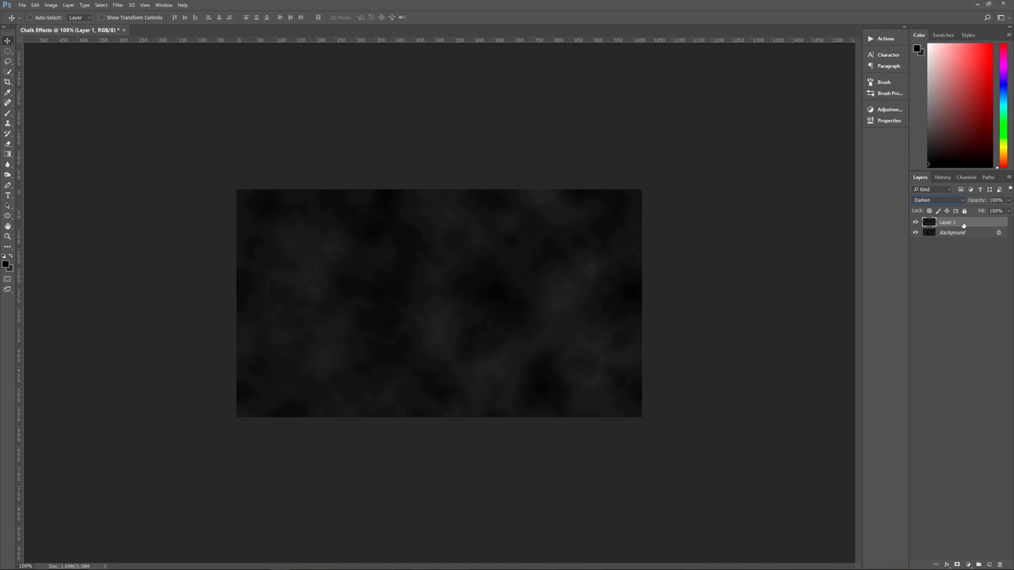
pyautogui.hotkey('ctrl', 'e')
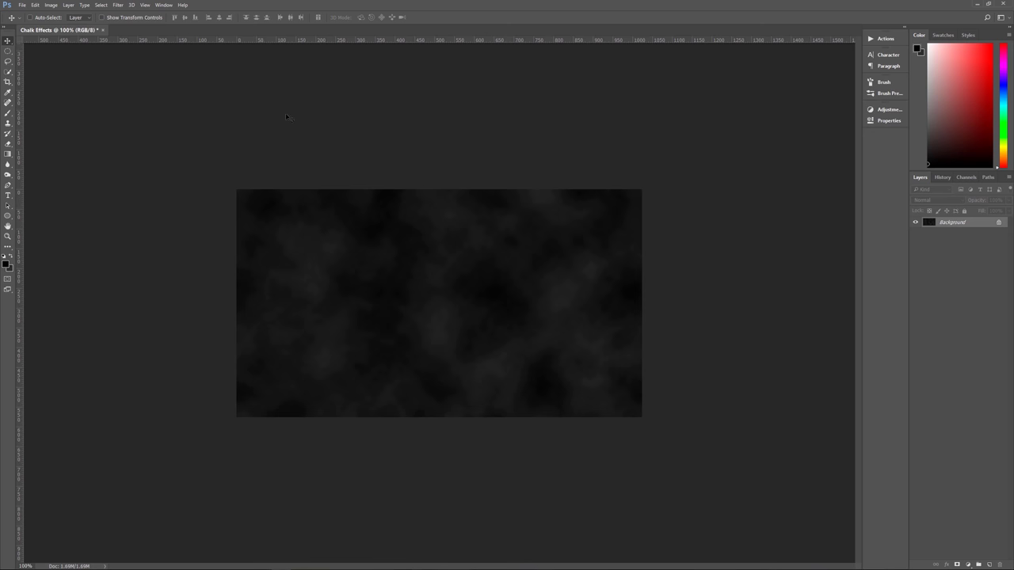
# Resample the image to 3840 × 2160 px with automatic resampling and fit it to the screen.
pyautogui.click(51, 5)
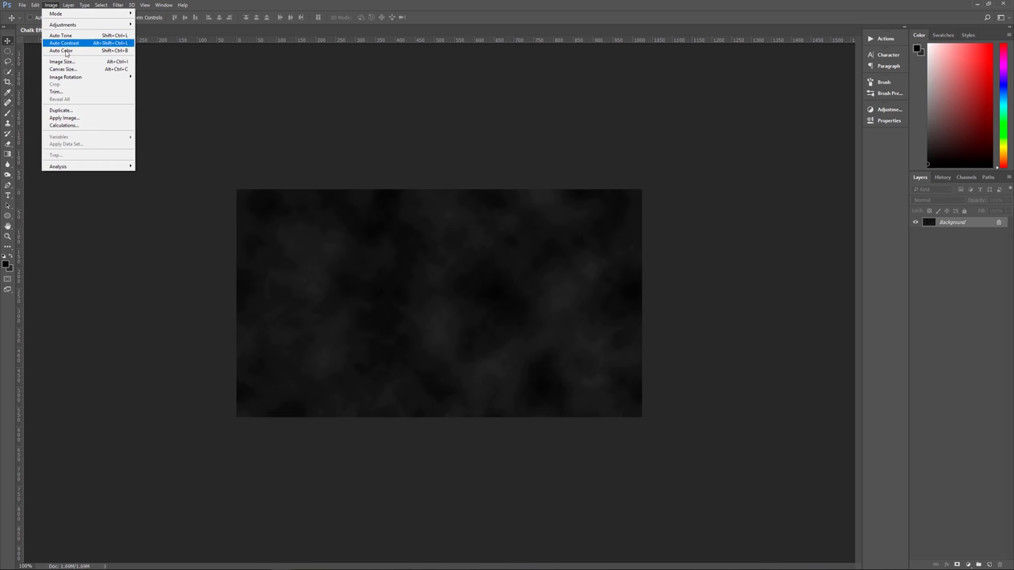
pyautogui.click(70, 63)
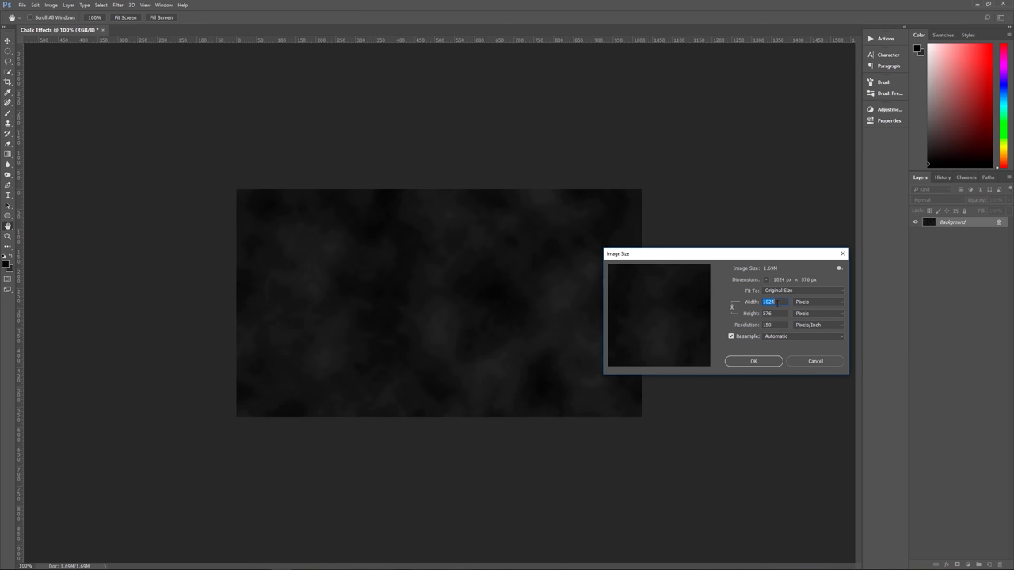
pyautogui.write('38')
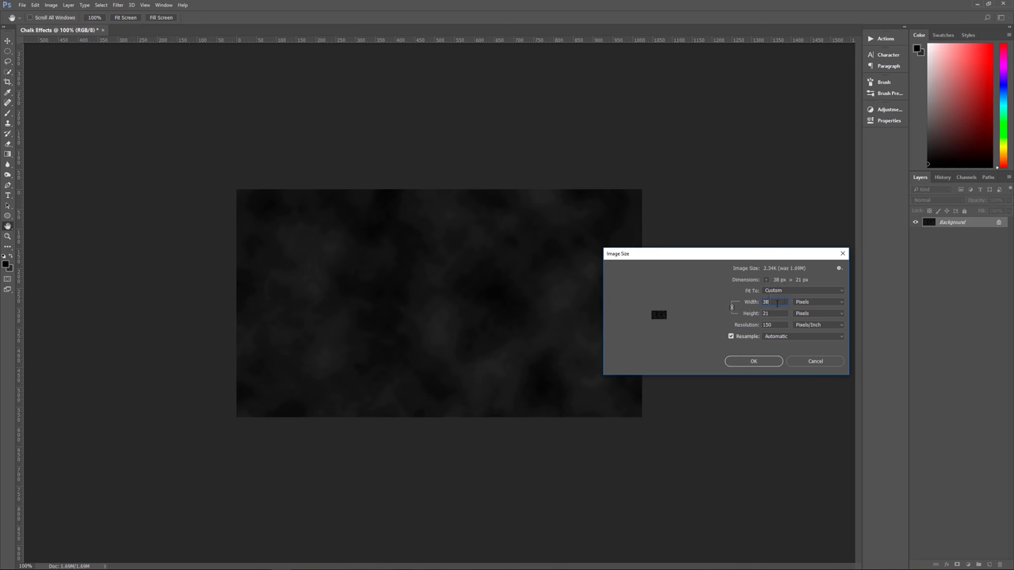
pyautogui.write('40')
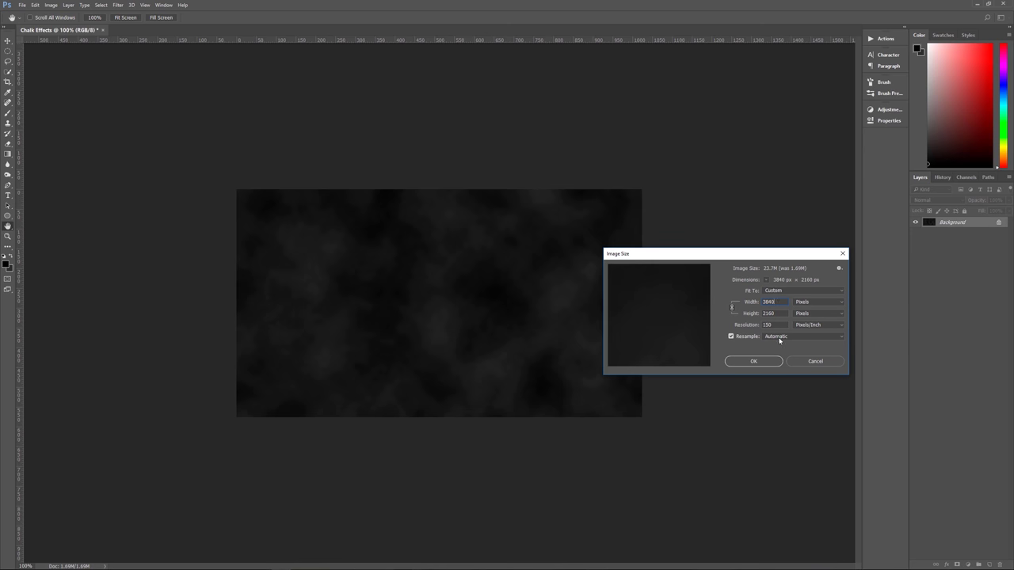
pyautogui.click(767, 362)
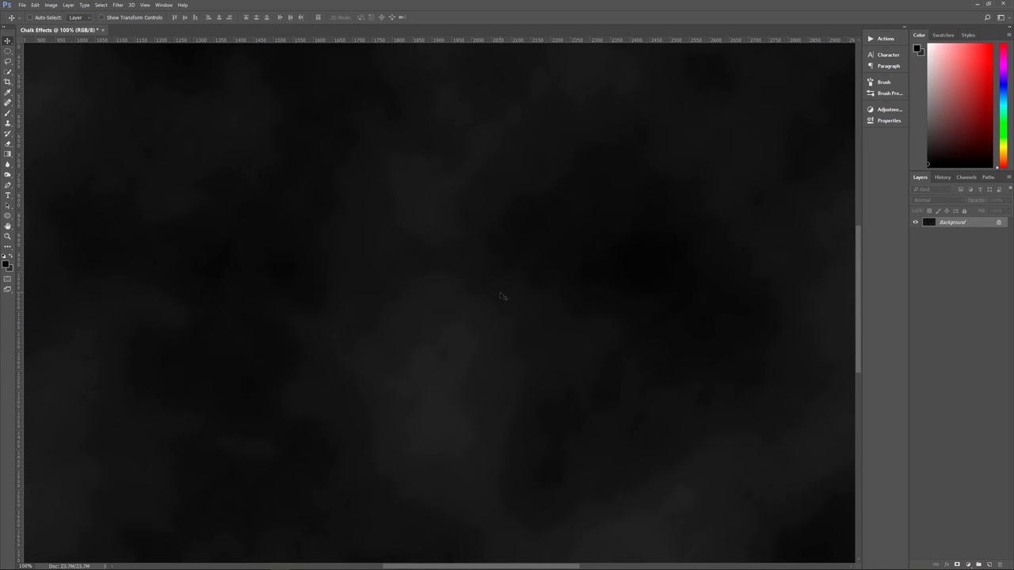
pyautogui.press('ctrl')
pyautogui.hotkey('ctrl', '0')
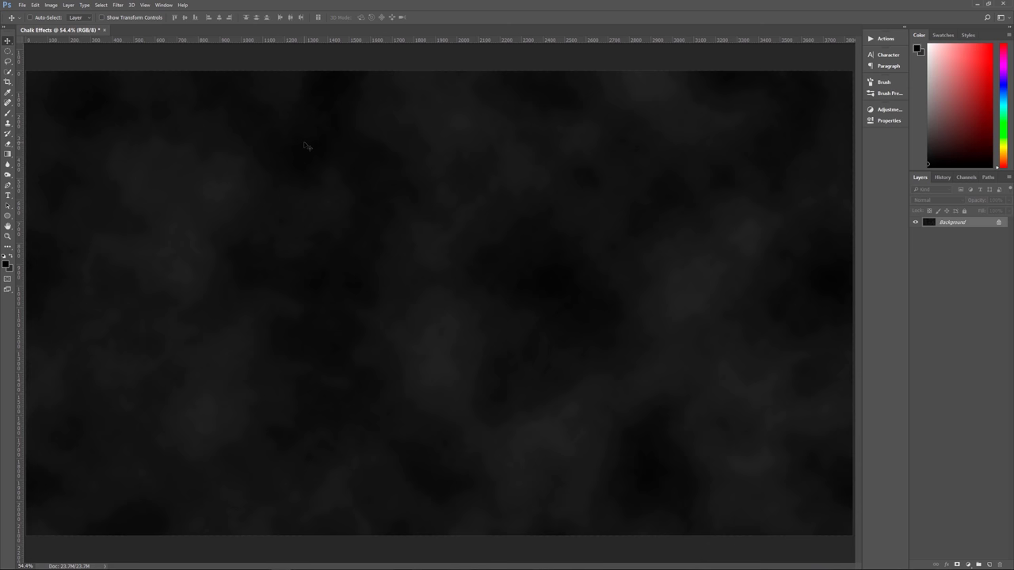
# Open the Scratched Metal 1.jpg texture, assigning the working RGB profile Adobe RGB (1998).
pyautogui.click(22, 5)
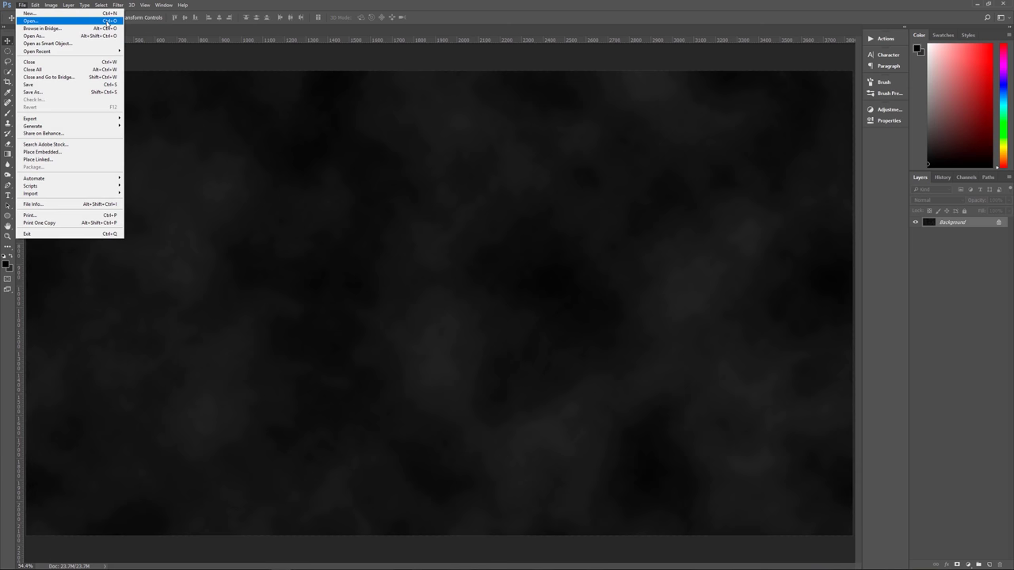
pyautogui.click(219, 6)
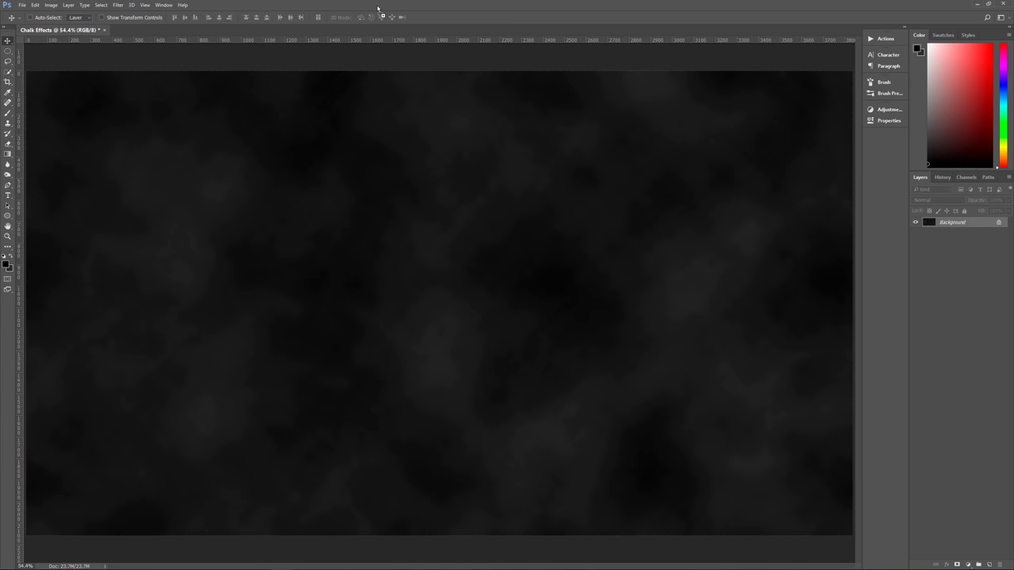
pyautogui.press('i')
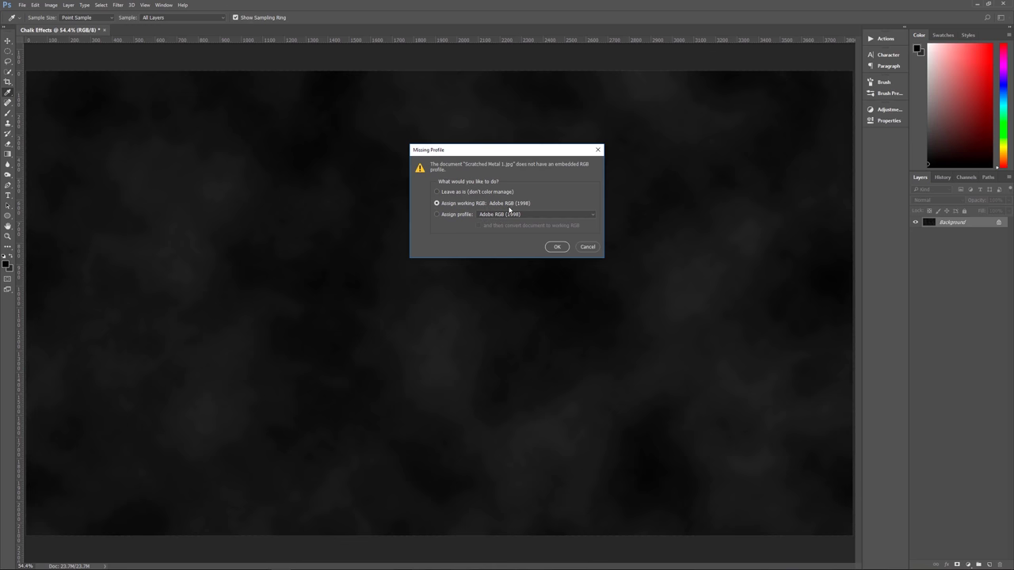
pyautogui.click(557, 247)
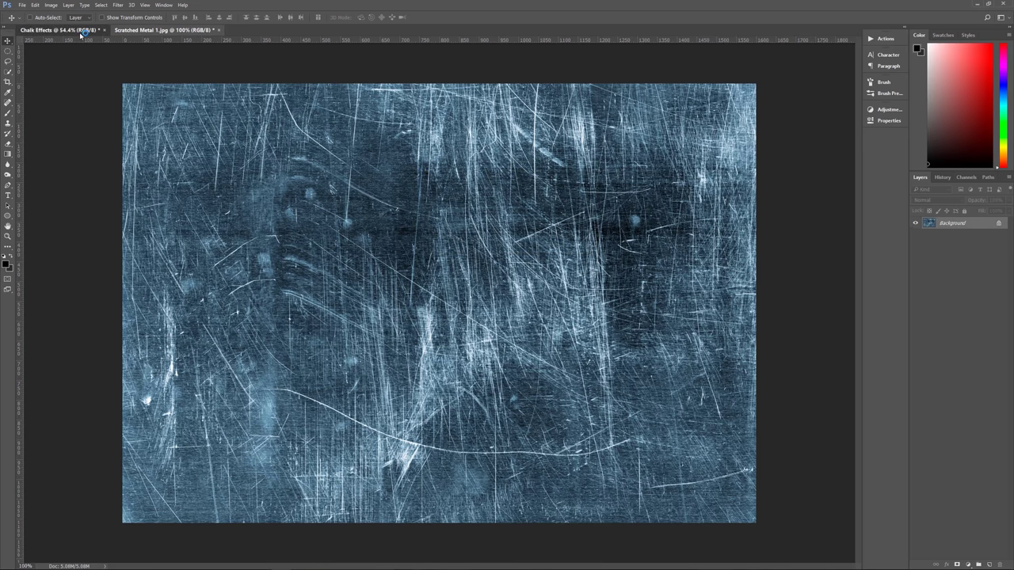
# Convert the Scratched Metal 1.jpg texture to black and white with the Default preset.
pyautogui.hotkey('ctrl', 'Tab')
pyautogui.hotkey('ctrl', 'Tab')
pyautogui.press('ctrl')
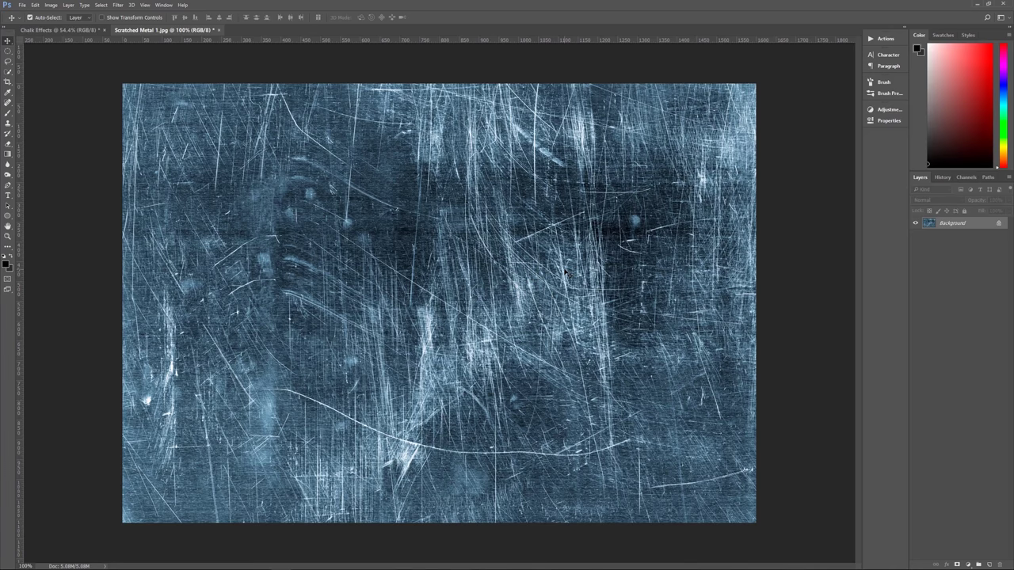
pyautogui.hotkey('ctrl', 'shift', 'alt', 'b')
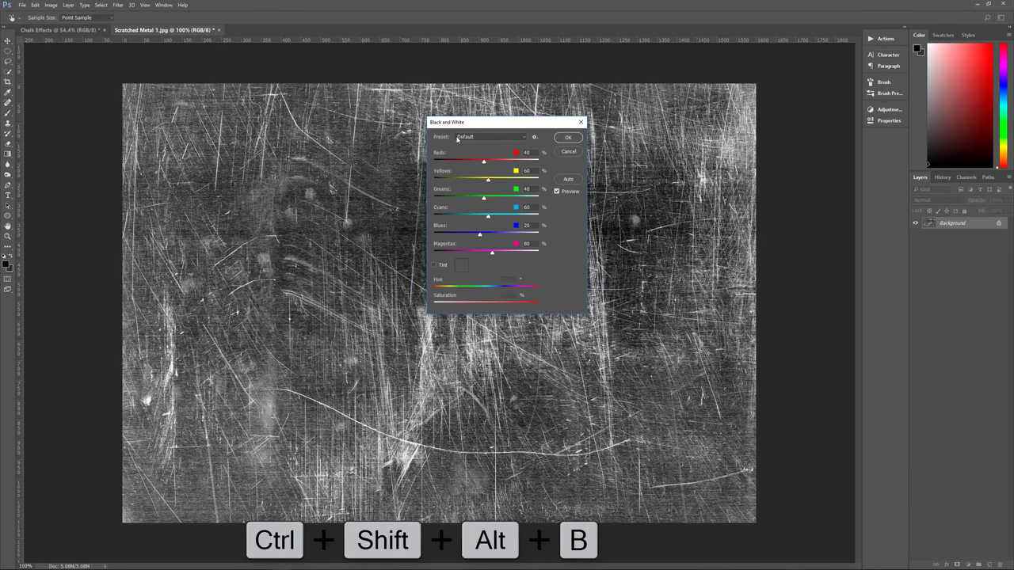
pyautogui.click(567, 138)
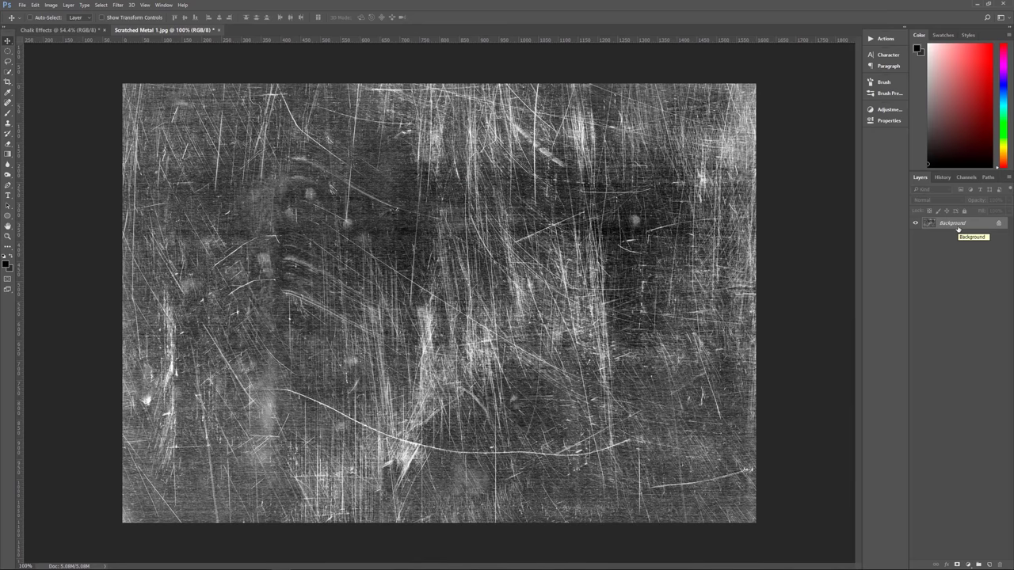
# Unlock the metal texture's Background layer and rename it Scratches.
pyautogui.click(998, 224)
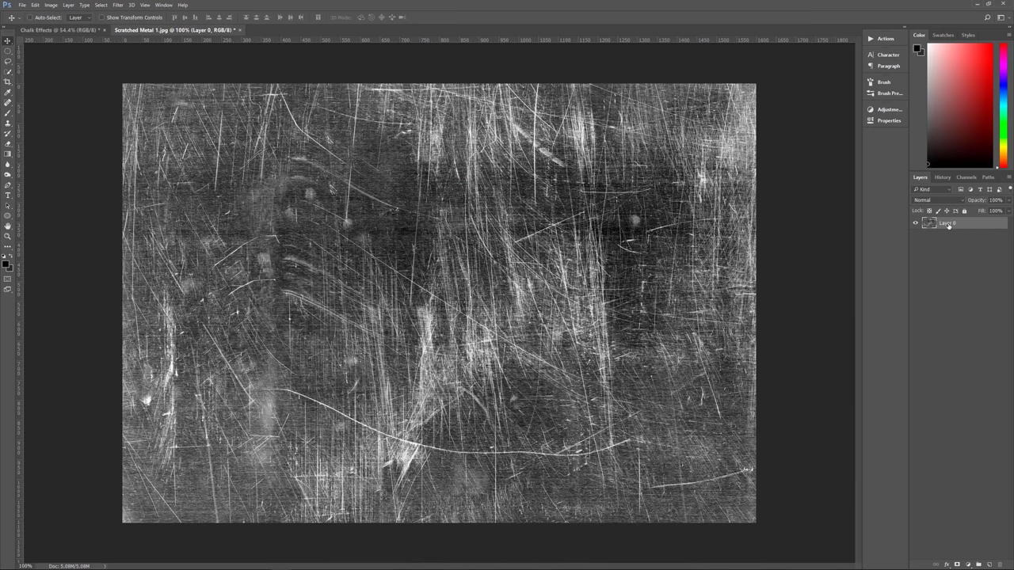
pyautogui.doubleClick(951, 225)
pyautogui.write('Scratches')
pyautogui.press('Return')
# Copy the Scratches layer into the Chalk Effects document and align it with the canvas's upper-left corner.
pyautogui.moveTo(957, 225); pyautogui.dragTo(486, 266)
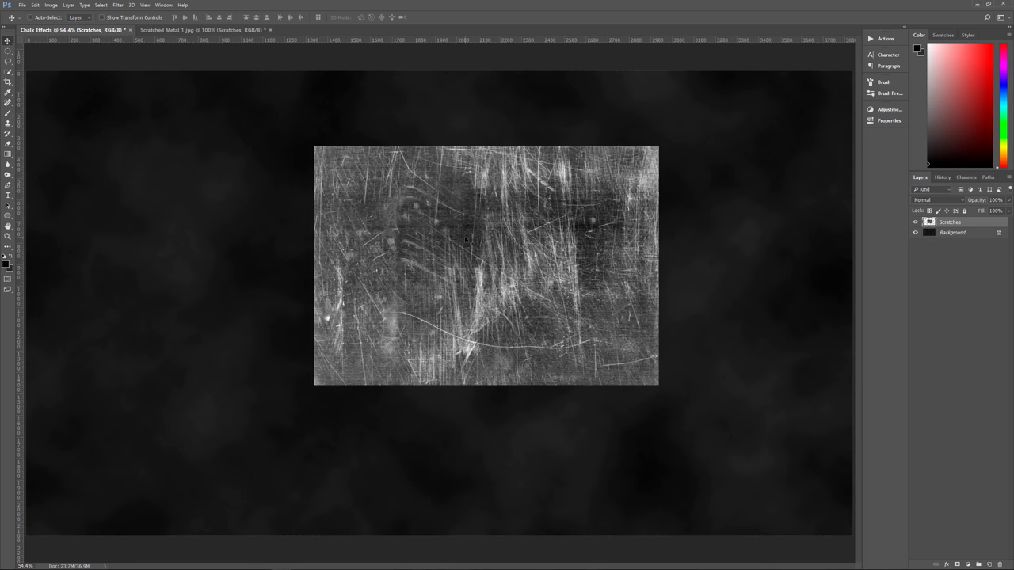
pyautogui.moveTo(488, 252); pyautogui.dragTo(208, 183)
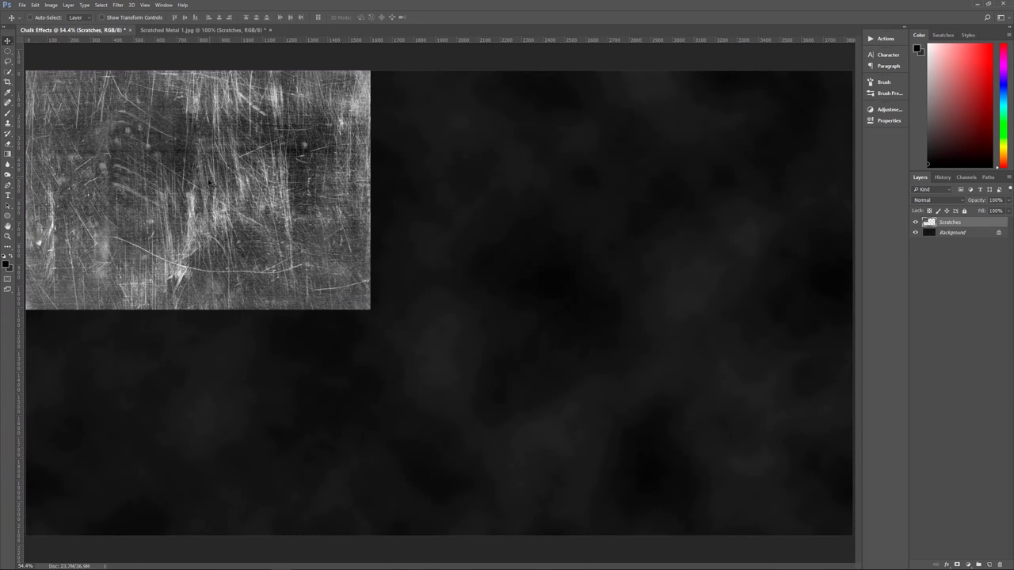
# Stretch the Scratches layer with Free Transform to fill the entire canvas, 240% wide and about 194.5% high.
pyautogui.hotkey('ctrl', 't')
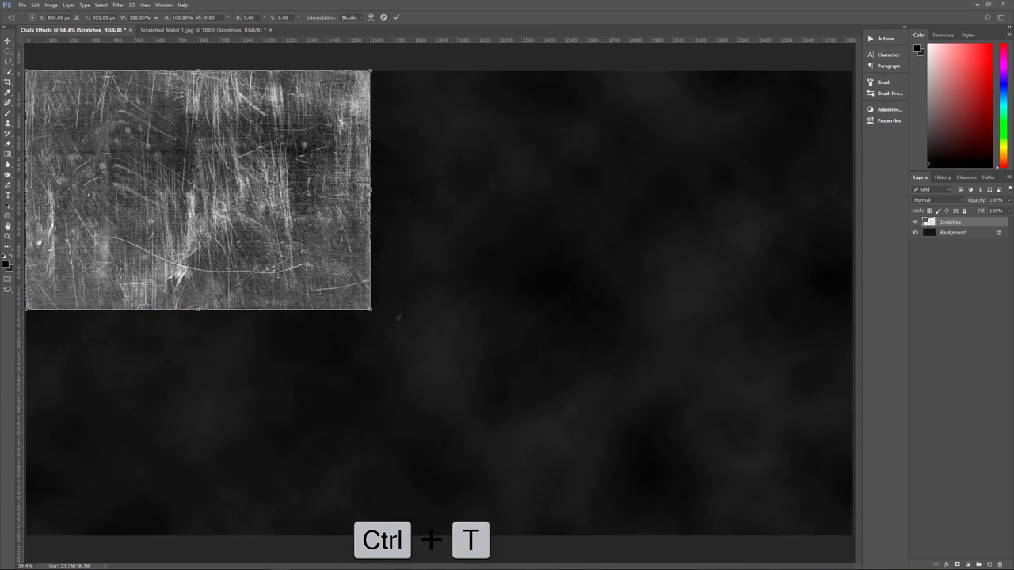
pyautogui.moveTo(370, 310); pyautogui.dragTo(854, 536)
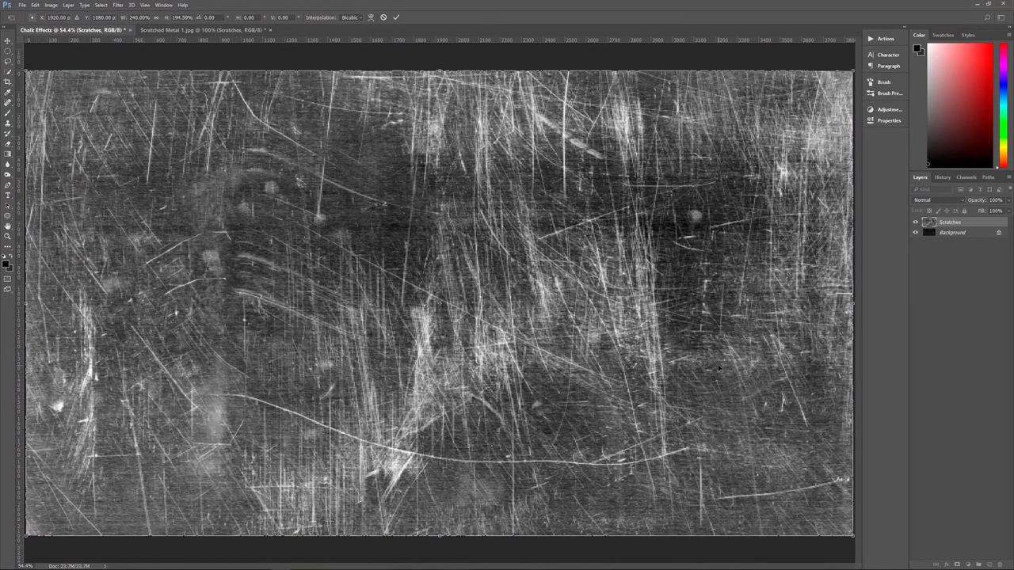
pyautogui.press('Return')
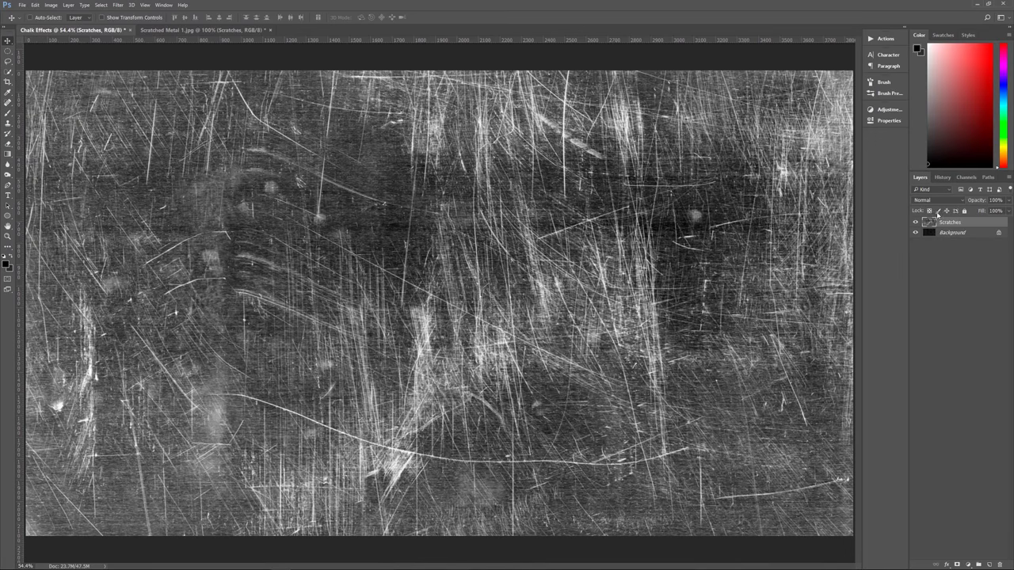
# Set the Scratches layer's blend mode to Soft Light and its opacity to 80%.
pyautogui.click(934, 200)
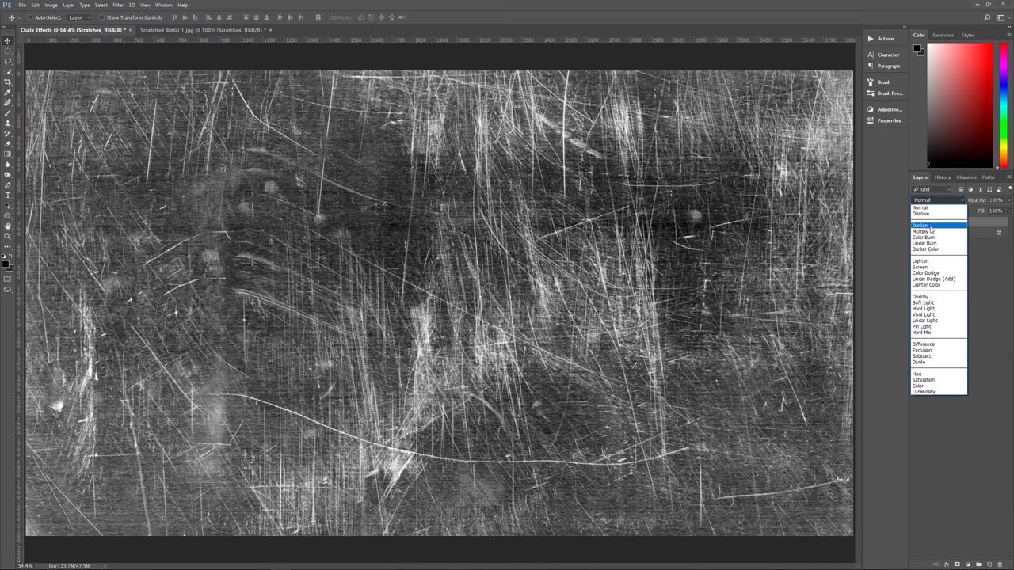
pyautogui.click(931, 303)
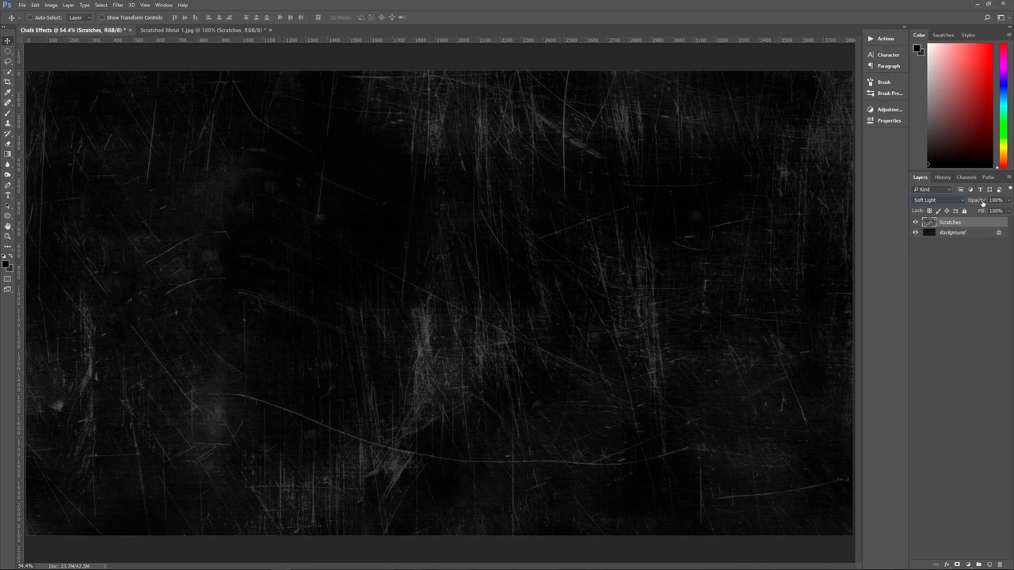
pyautogui.click(991, 200)
pyautogui.write('88')
pyautogui.press('Return')
pyautogui.press('8')
pyautogui.press('8')
pyautogui.press('6')
pyautogui.press('8')
pyautogui.press('8')
pyautogui.press('8')
# Make white the foreground color and add a new layer named Erased Chalk above Scratches.
pyautogui.press('d')
pyautogui.press('x')
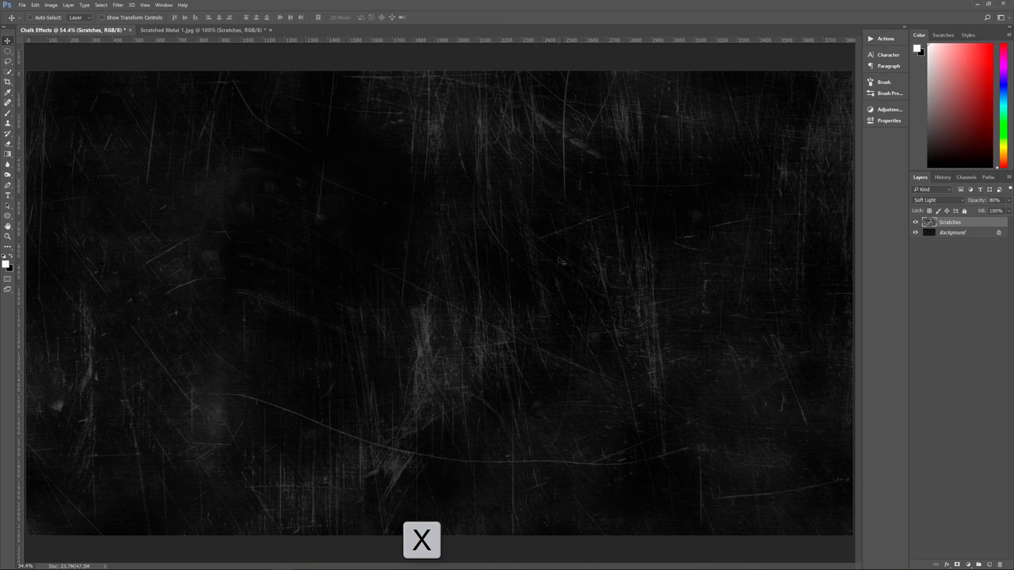
pyautogui.click(989, 564)
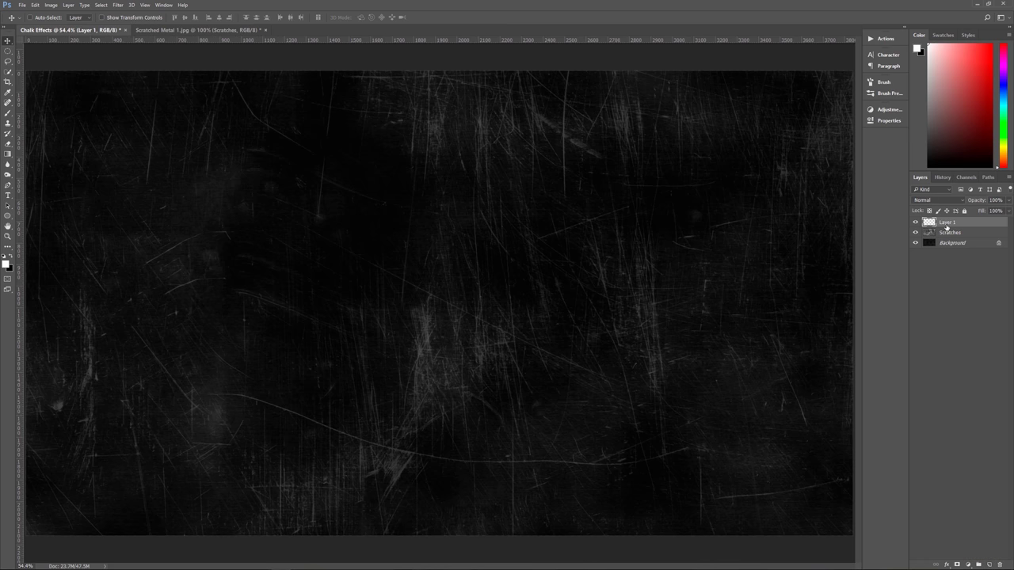
pyautogui.doubleClick(946, 223)
pyautogui.write('Erased Chalk')
pyautogui.press('Return')
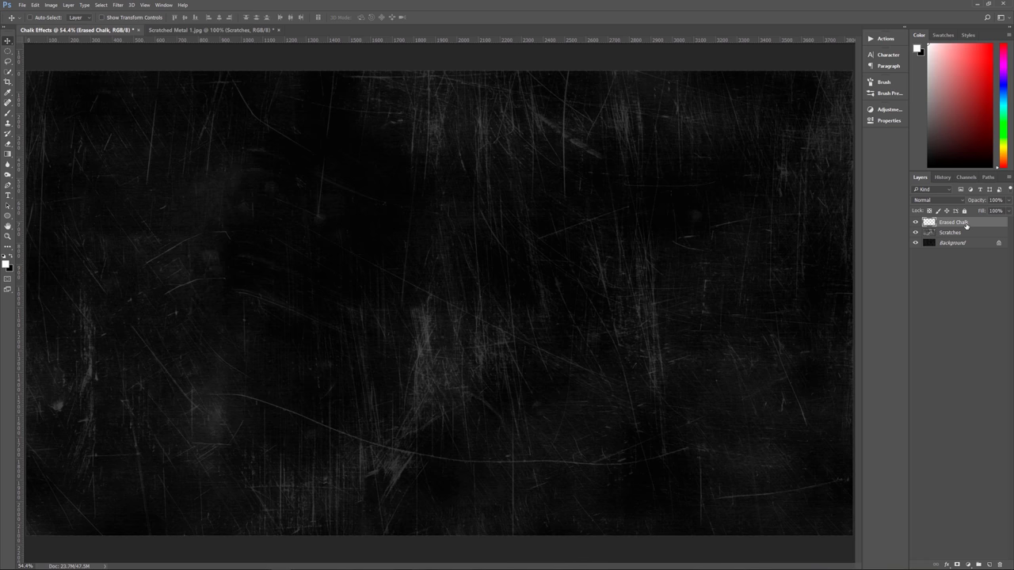
pyautogui.click(903, 94)
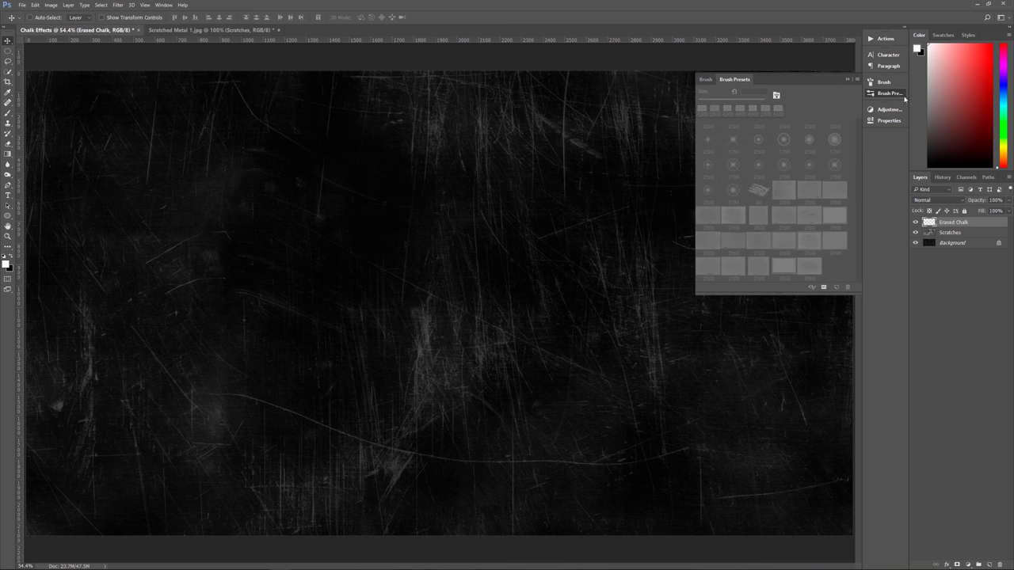
pyautogui.click(858, 80)
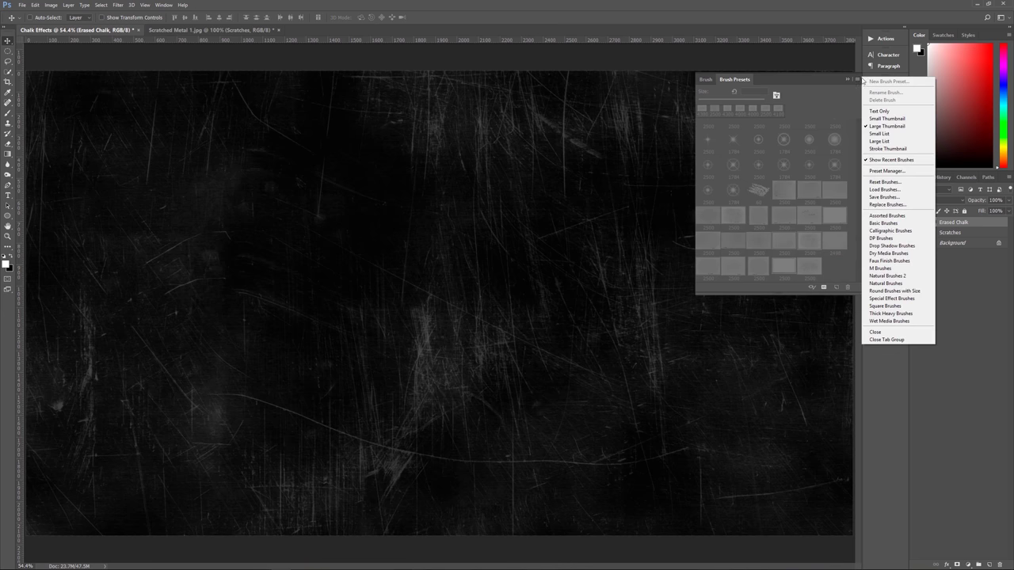
pyautogui.click(900, 191)
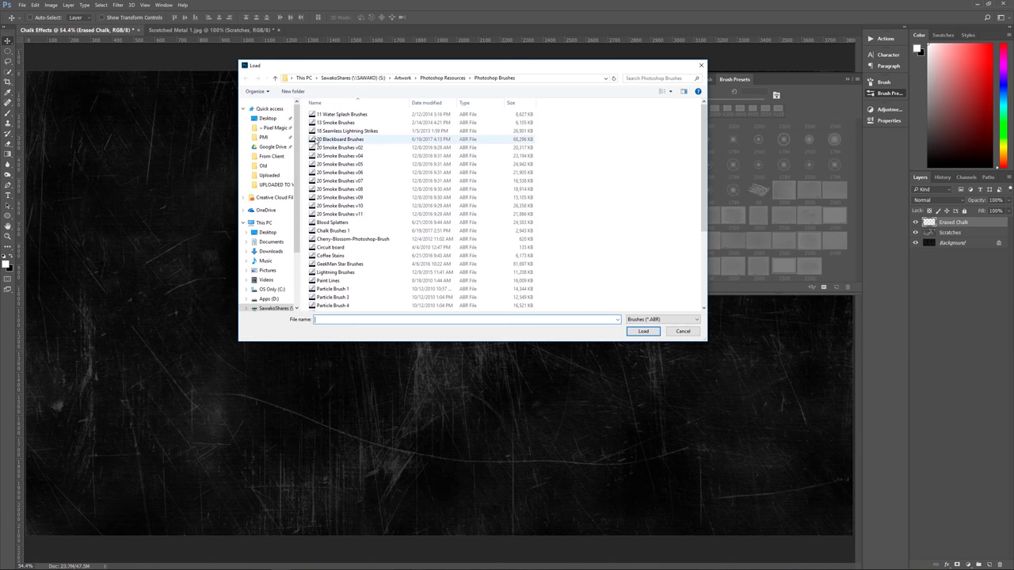
pyautogui.click(330, 141)
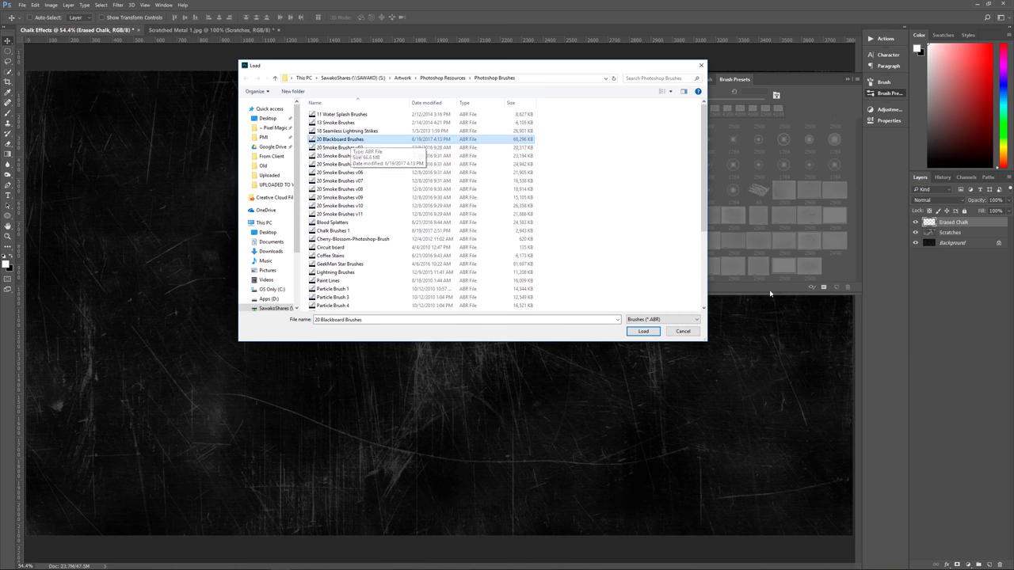
pyautogui.click(682, 333)
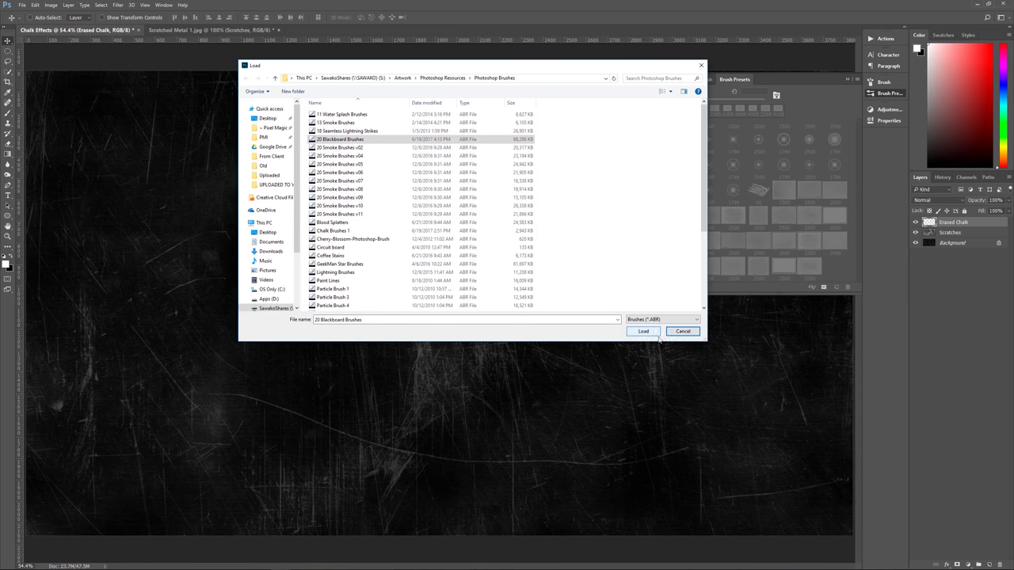
pyautogui.click(681, 332)
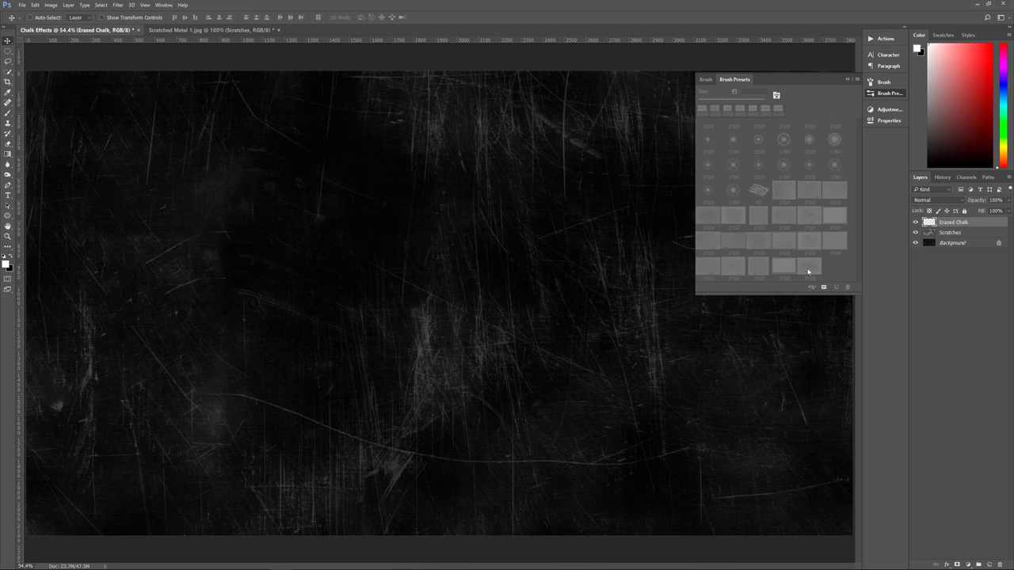
# Activate the Brush tool and choose the Blackboard 20 brush preset.
pyautogui.press('b')
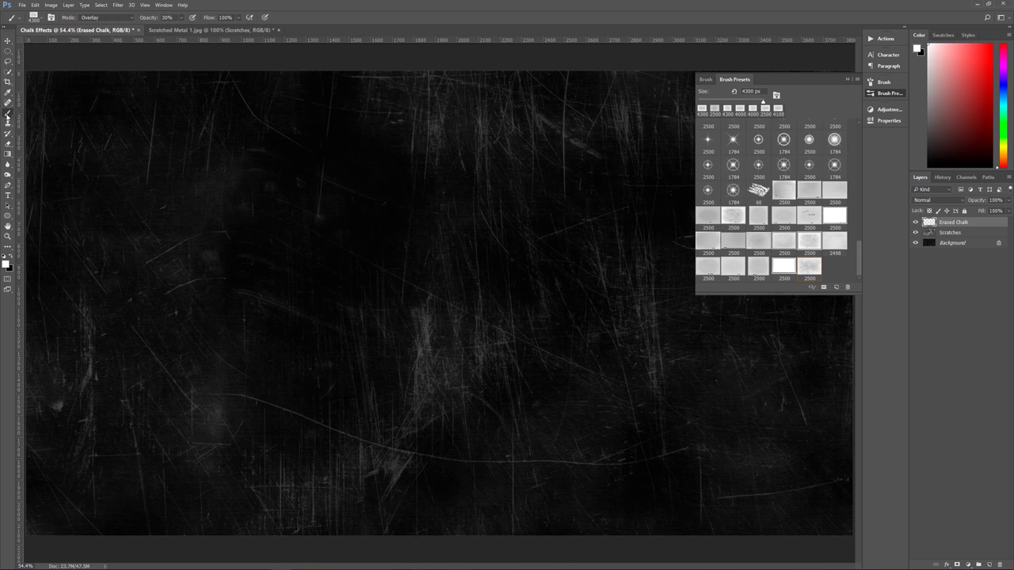
pyautogui.click(882, 82)
pyautogui.click(884, 95)
pyautogui.click(810, 270)
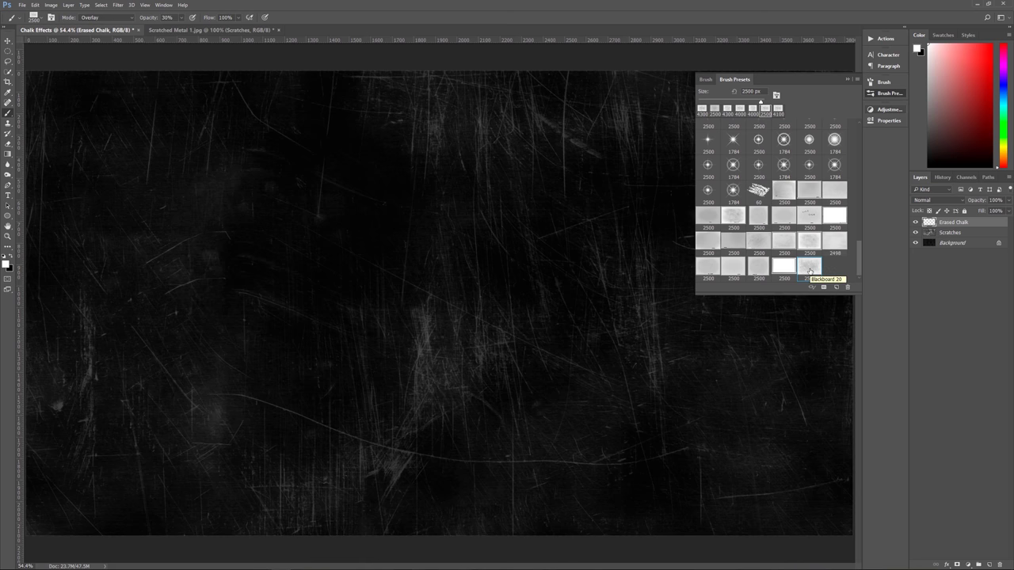
pyautogui.click(848, 80)
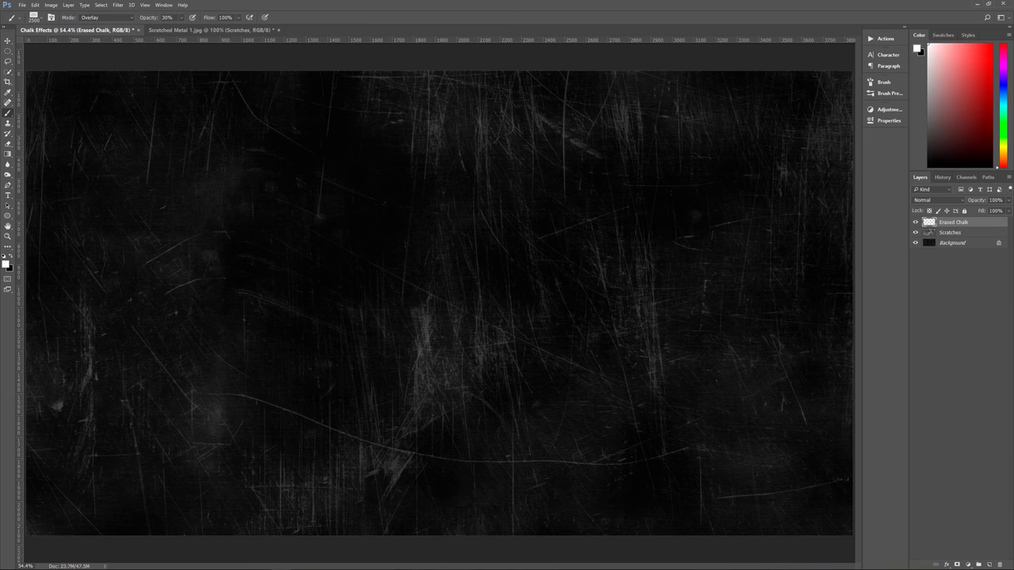
# Enlarge the brush to 4300 px so it extends past the whole canvas, and stamp it once on the Erased Chalk layer.
pyautogui.click(8, 236)
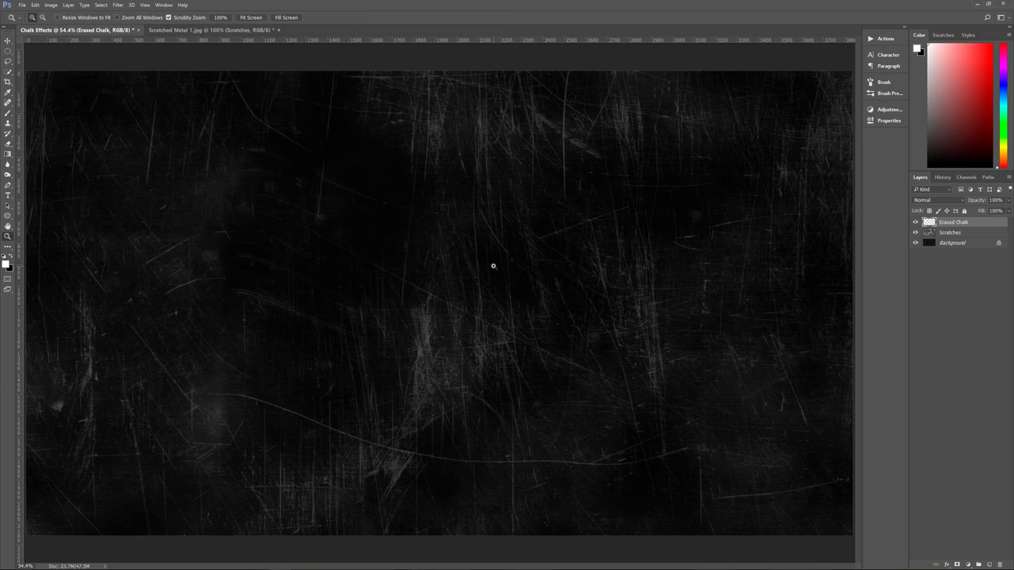
pyautogui.keyDown('alt'); pyautogui.click(467, 268); pyautogui.keyUp('alt')
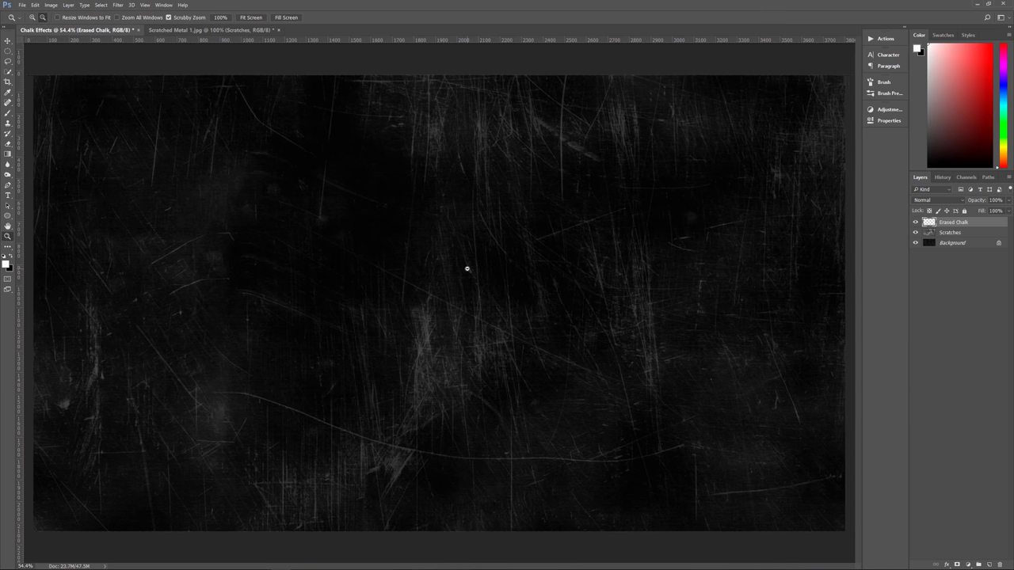
pyautogui.keyDown('alt'); pyautogui.click(466, 269); pyautogui.keyUp('alt')
pyautogui.keyDown('alt'); pyautogui.click(462, 272); pyautogui.keyUp('alt')
pyautogui.keyDown('alt'); pyautogui.click(459, 276); pyautogui.keyUp('alt')
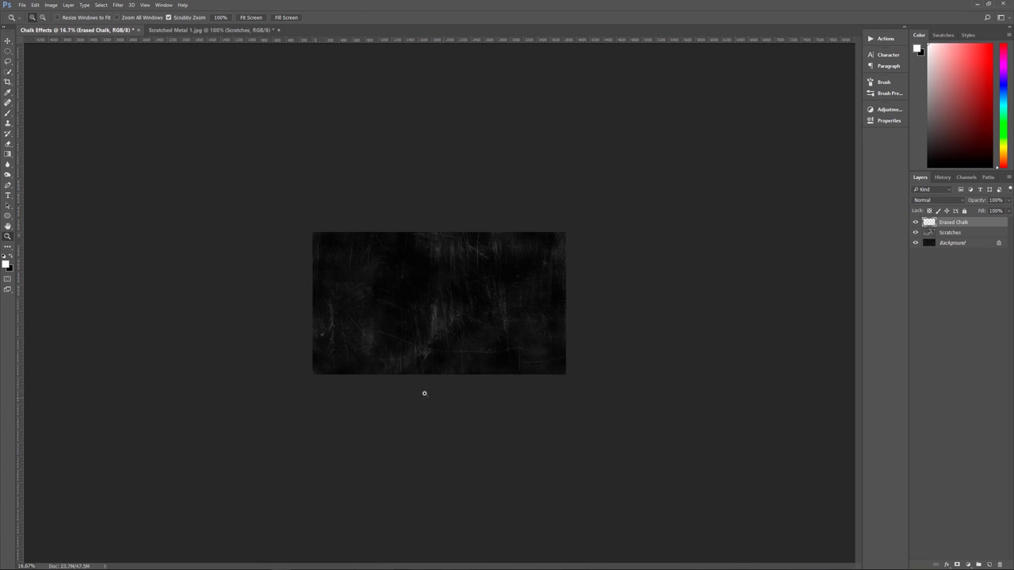
pyautogui.press('b')
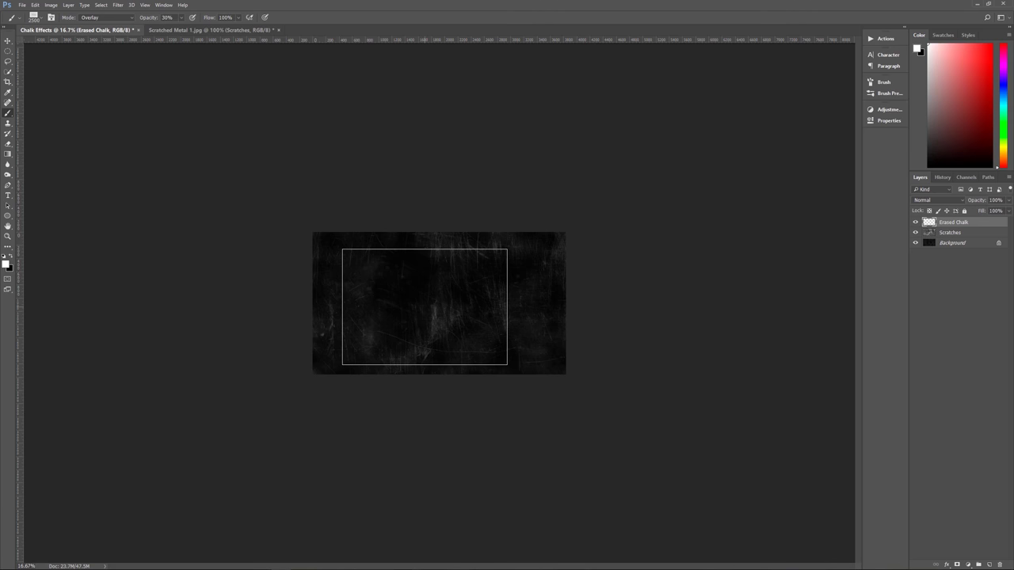
pyautogui.press(']')
pyautogui.press(']')
pyautogui.press(']')
pyautogui.press(']')
pyautogui.press(']')
pyautogui.press(']')
pyautogui.press(']')
pyautogui.press(']')
pyautogui.press(']')
pyautogui.press(']')
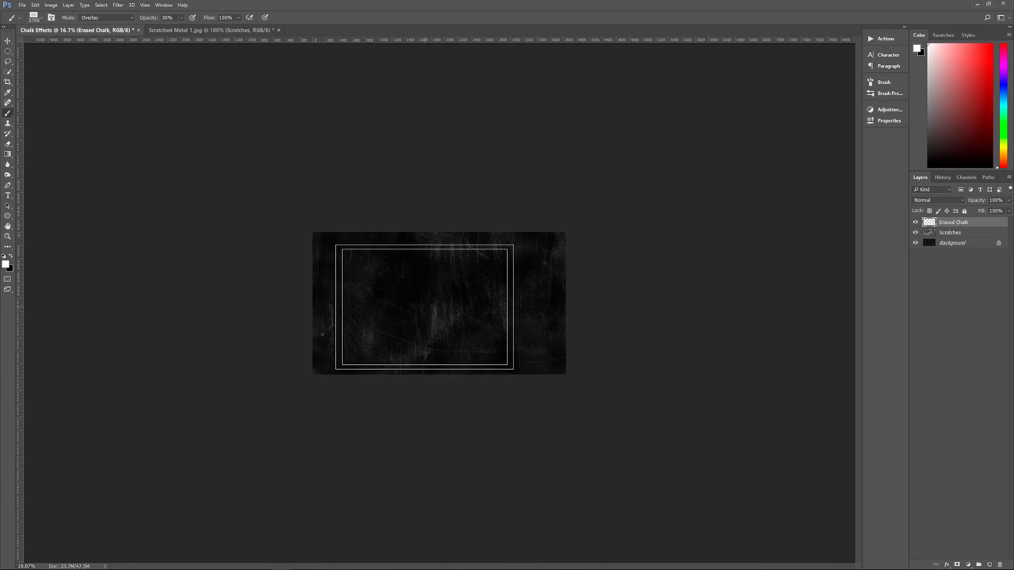
pyautogui.press(']')
pyautogui.press(']')
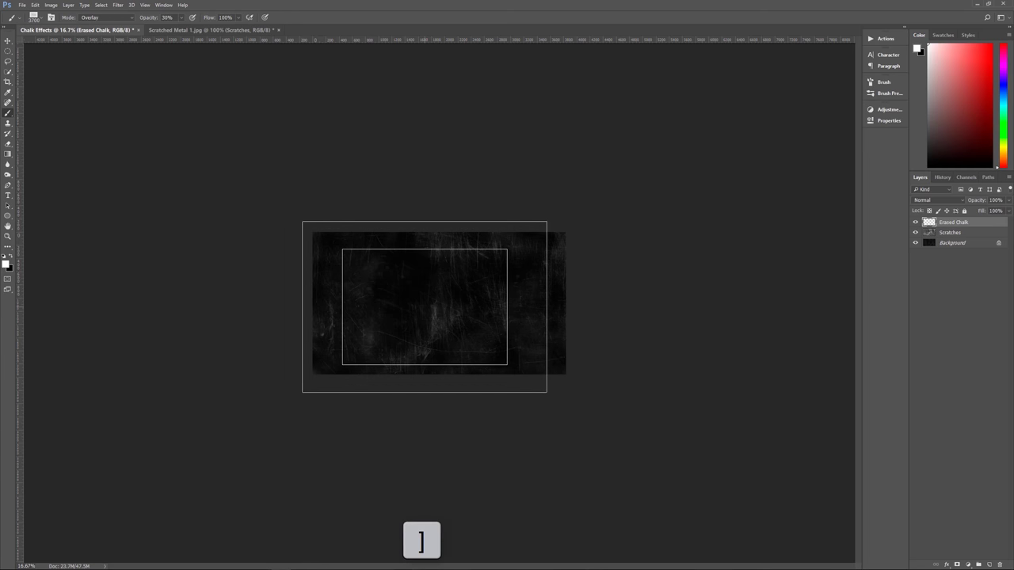
pyautogui.press('[')
pyautogui.press('[')
pyautogui.press('[')
pyautogui.press('[')
pyautogui.press('[')
pyautogui.press('[')
pyautogui.press('[')
pyautogui.press('[')
pyautogui.press('[')
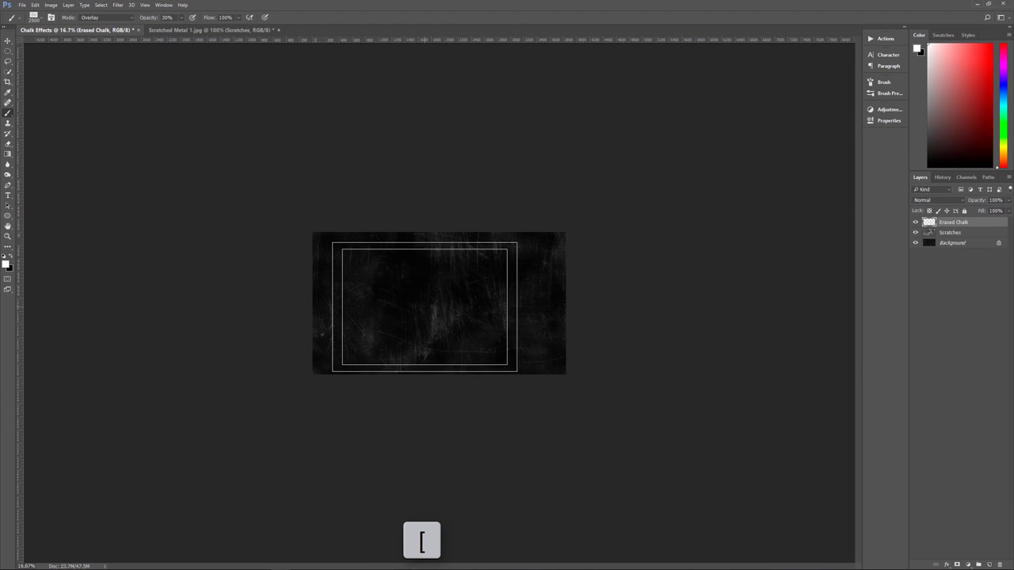
pyautogui.press(']')
pyautogui.press(']')
pyautogui.press(']')
pyautogui.press(']')
pyautogui.press(']')
pyautogui.press(']')
pyautogui.press(']')
pyautogui.press(']')
pyautogui.press(']')
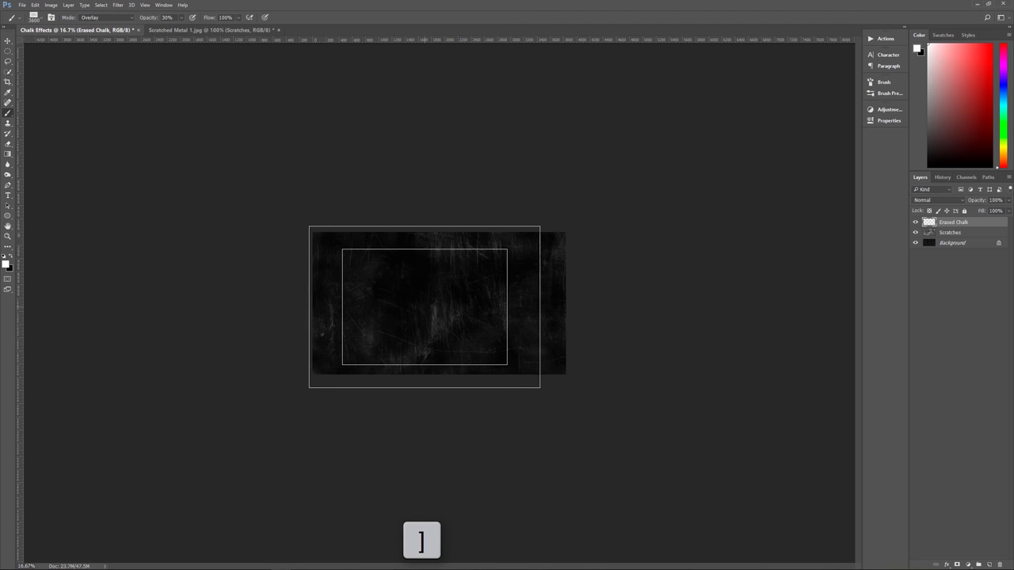
pyautogui.press(']')
pyautogui.press(']')
pyautogui.press(']')
pyautogui.press(']')
pyautogui.press(']')
pyautogui.press(']')
pyautogui.press(']')
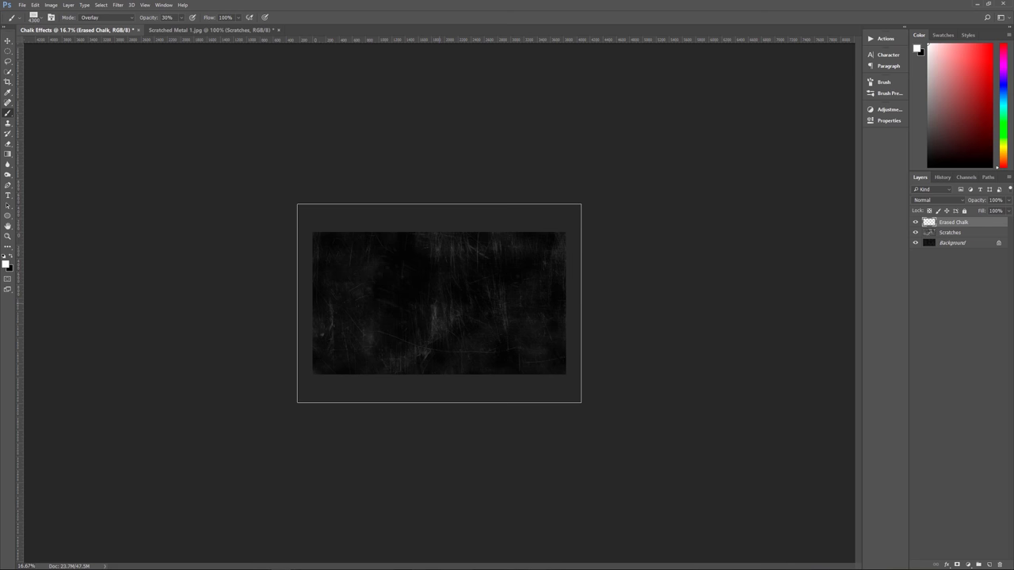
pyautogui.click(439, 303)
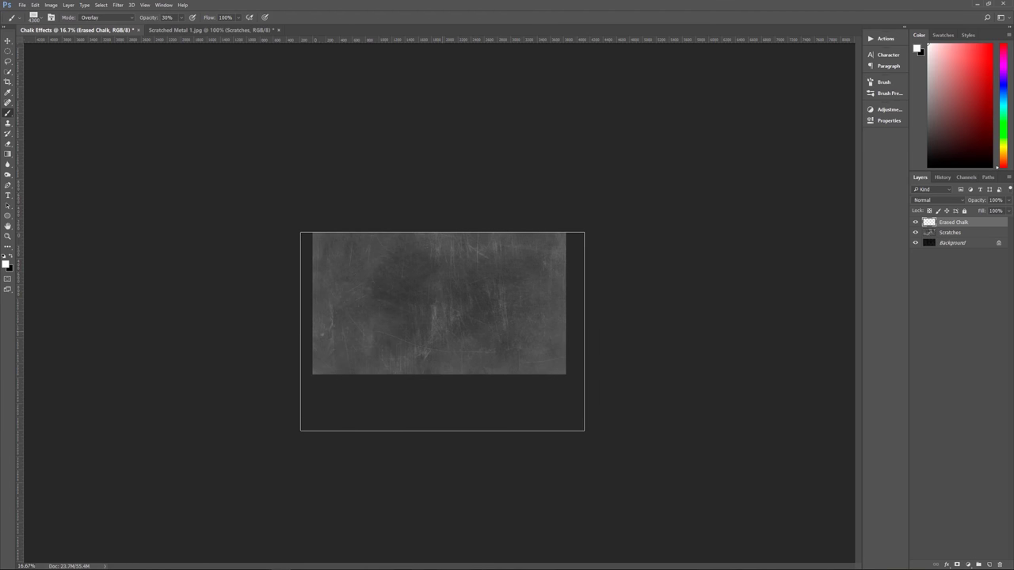
# Fit the whole canvas on screen and reduce the Erased Chalk layer's opacity to 70%.
pyautogui.press('v')
pyautogui.scroll(3, 426, 348)
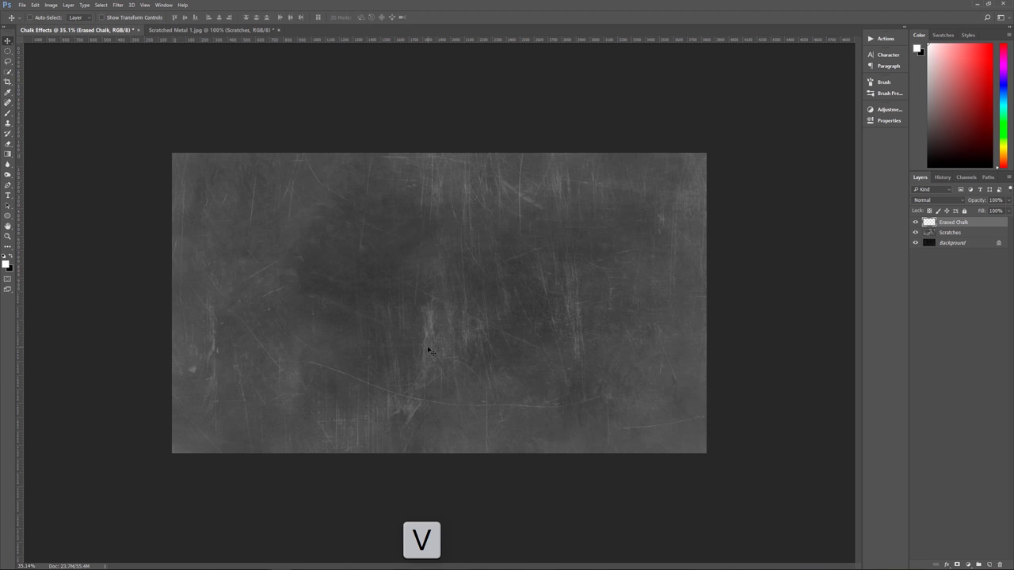
pyautogui.press('ctrl')
pyautogui.hotkey('ctrl', '0')
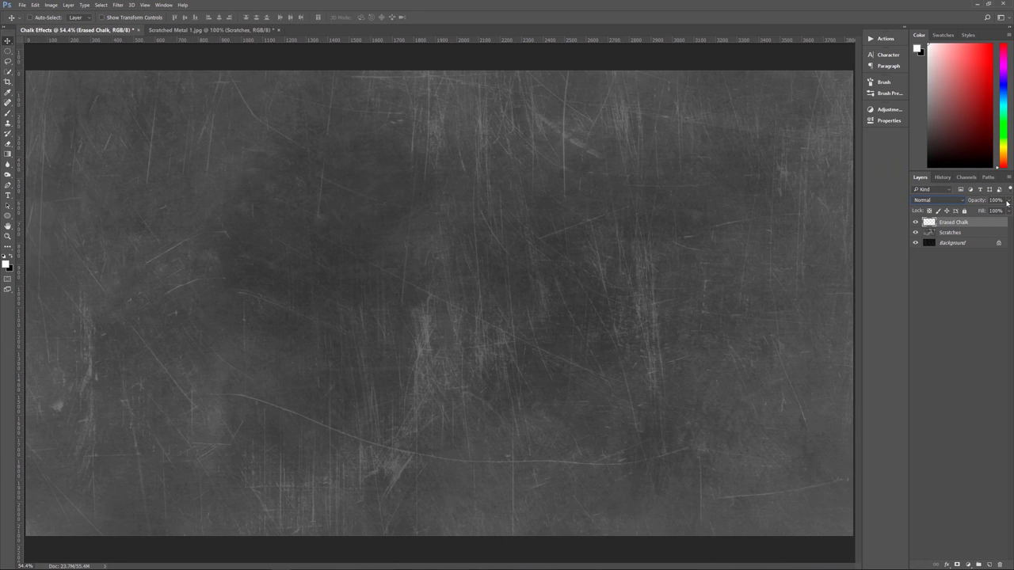
pyautogui.click(993, 199)
pyautogui.write('75')
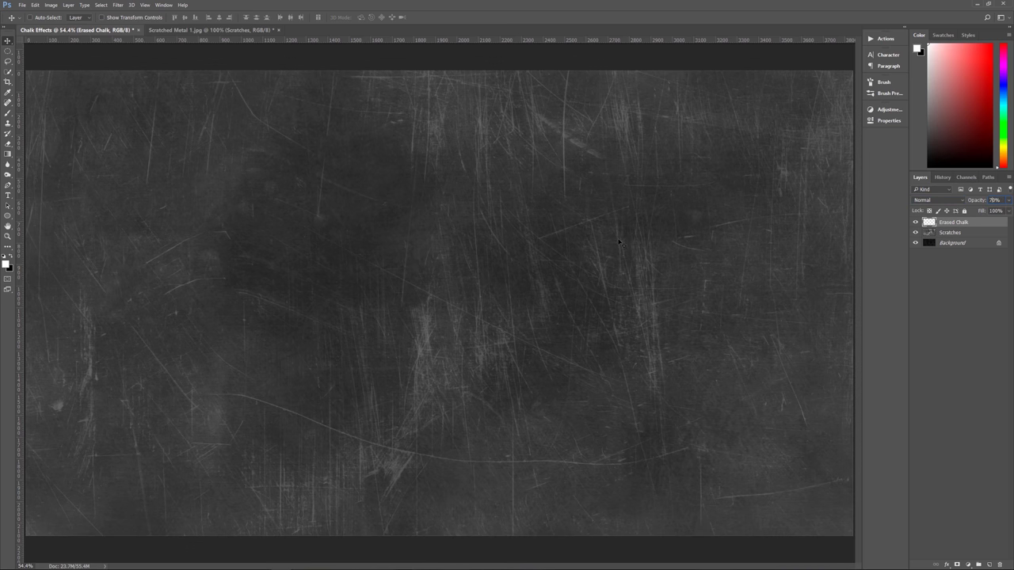
pyautogui.write('70')
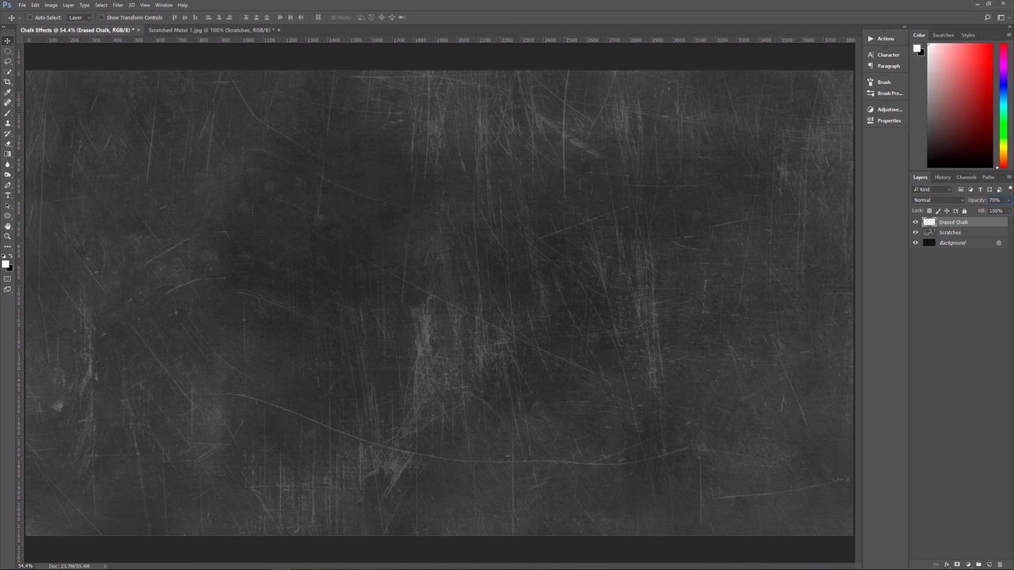
# Place the portrait photo pexels-photo-355164 into the document and scale it from its center to 226.45% to cover the canvas.
pyautogui.click(502, 196)
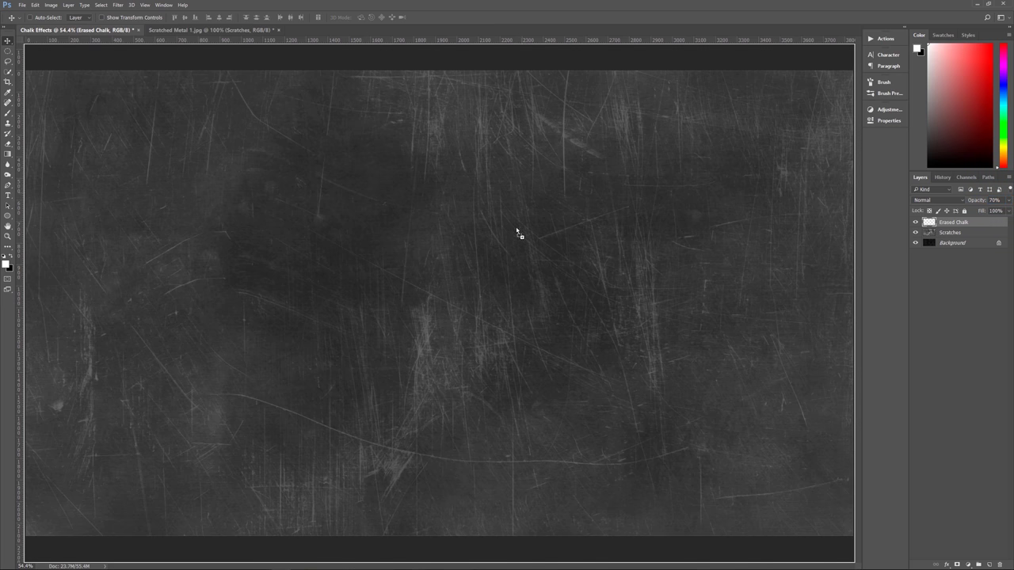
pyautogui.moveTo(513, 235); pyautogui.dragTo(494, 249)
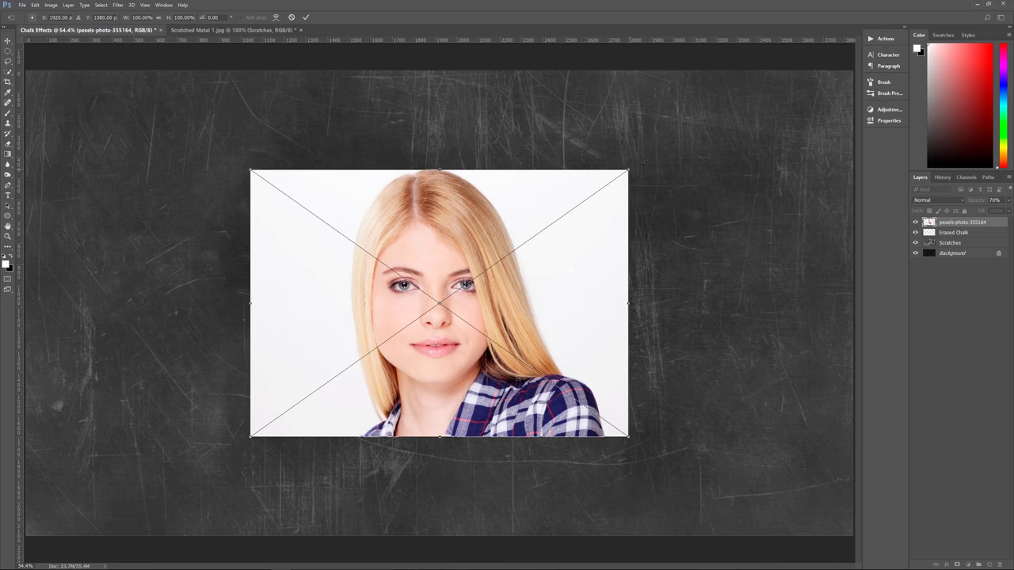
pyautogui.moveTo(643, 162); pyautogui.dragTo(905, 45)
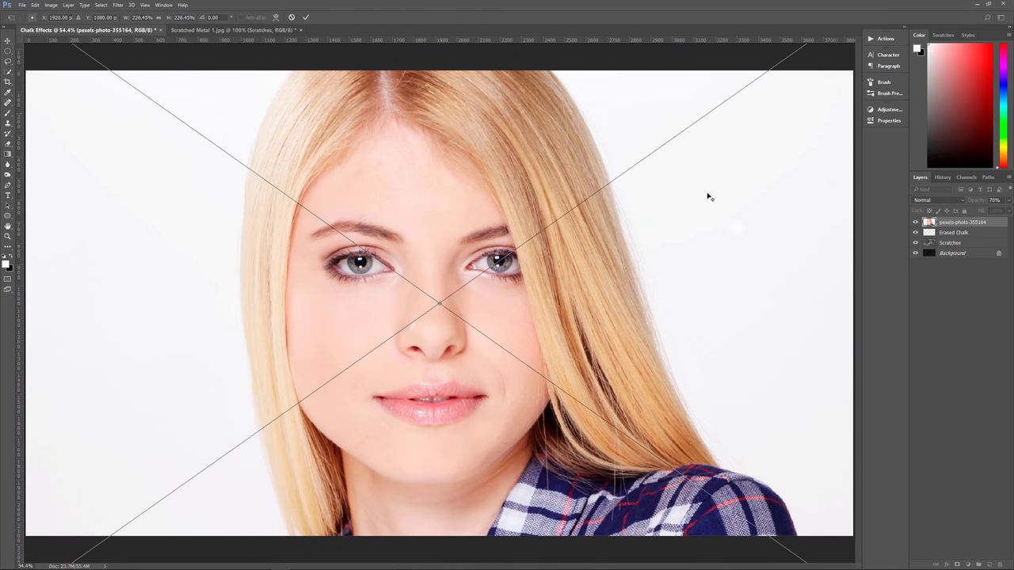
pyautogui.press('Return')
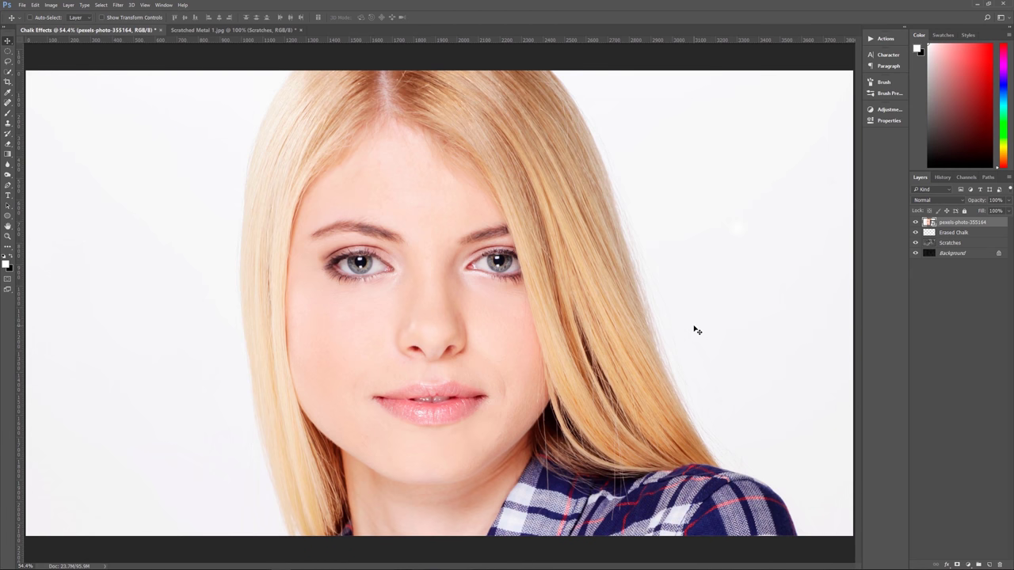
# Convert the portrait photo layer to a smart object and apply the Find Edges filter to it.
pyautogui.rightClick(946, 225)
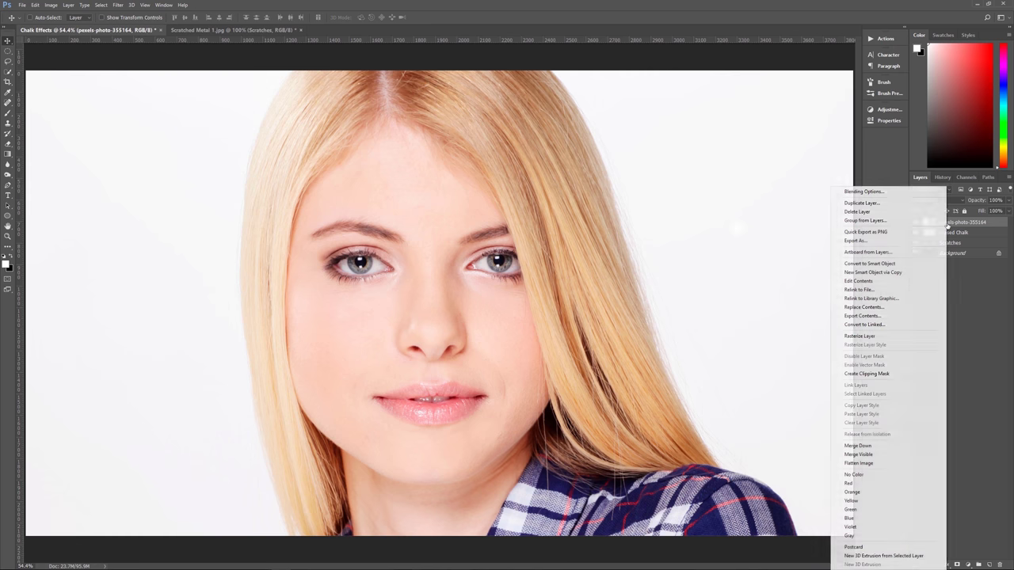
pyautogui.click(901, 265)
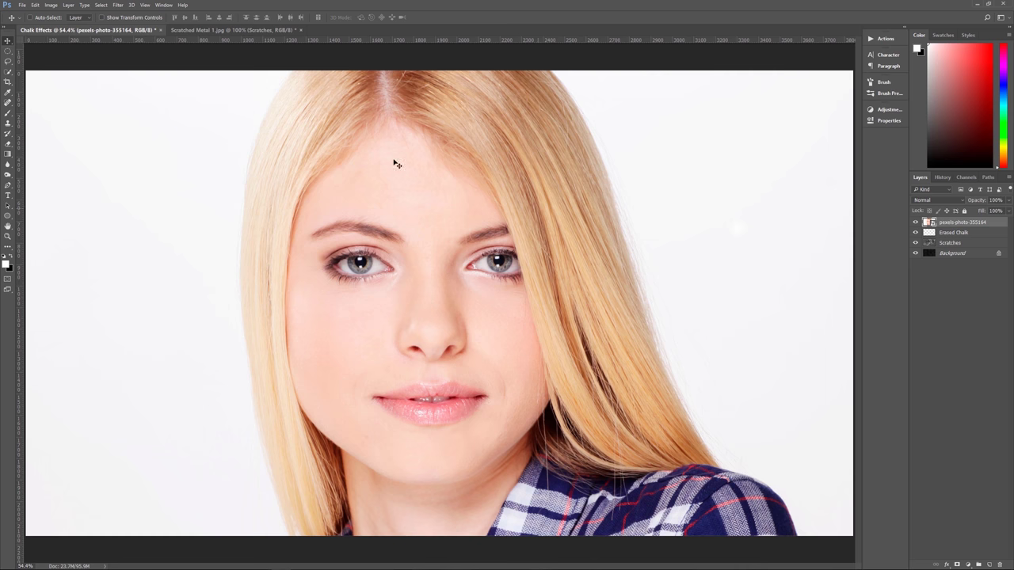
pyautogui.click(123, 5)
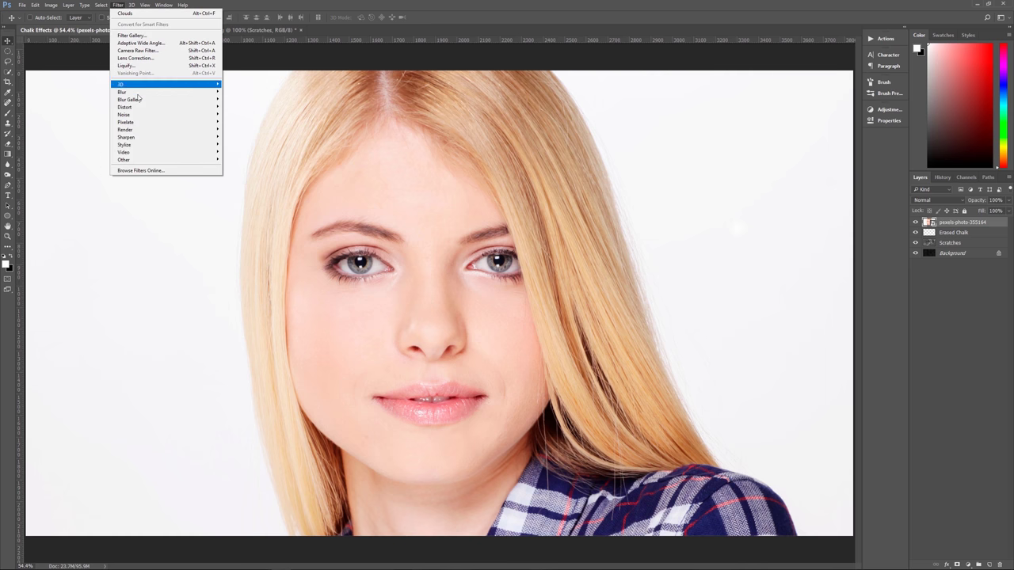
pyautogui.moveTo(139, 145)
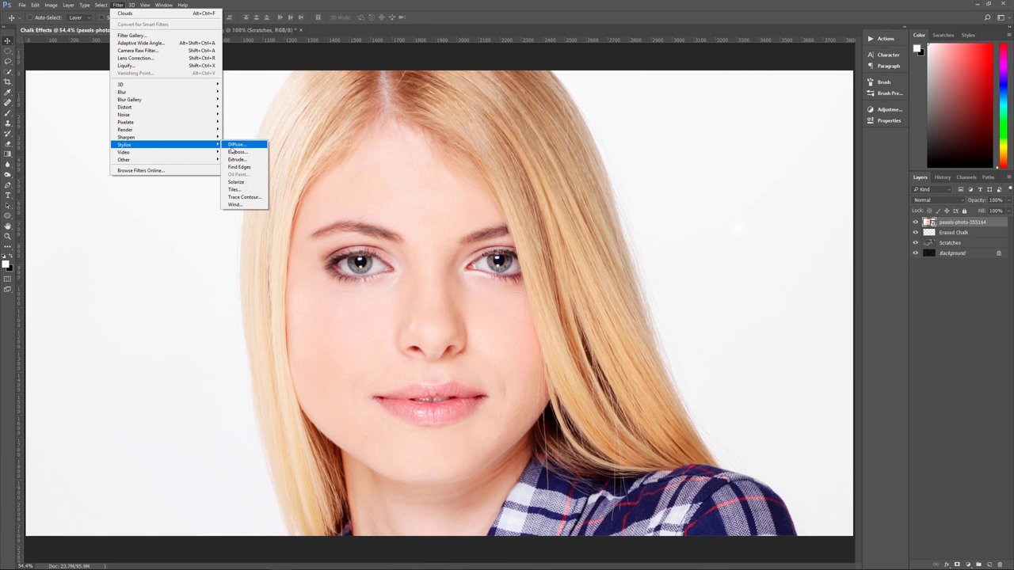
pyautogui.click(239, 167)
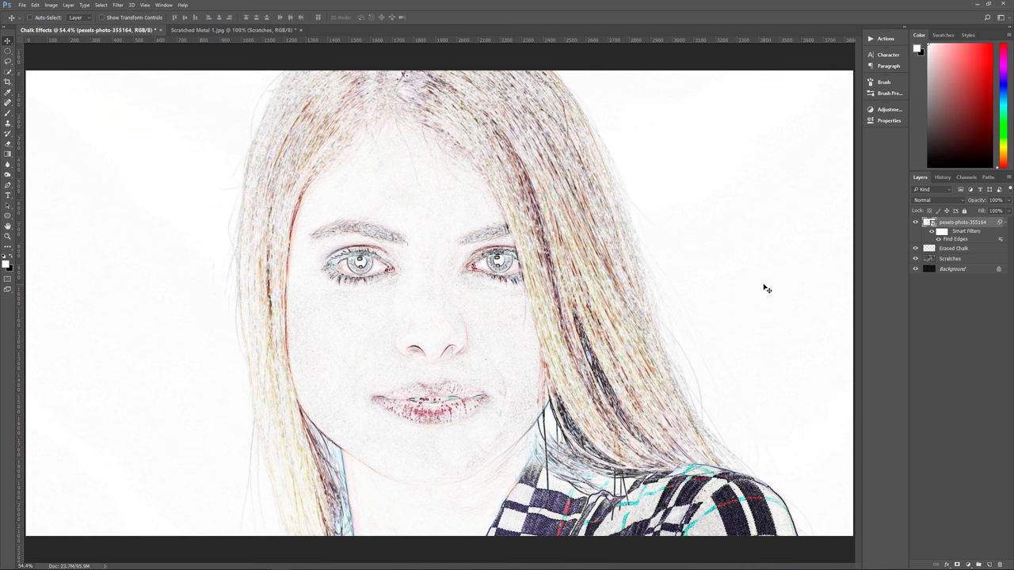
# Invert the portrait's colors and apply a Black and White adjustment with the Default preset.
pyautogui.press('ctrl')
pyautogui.hotkey('ctrl', 'i')
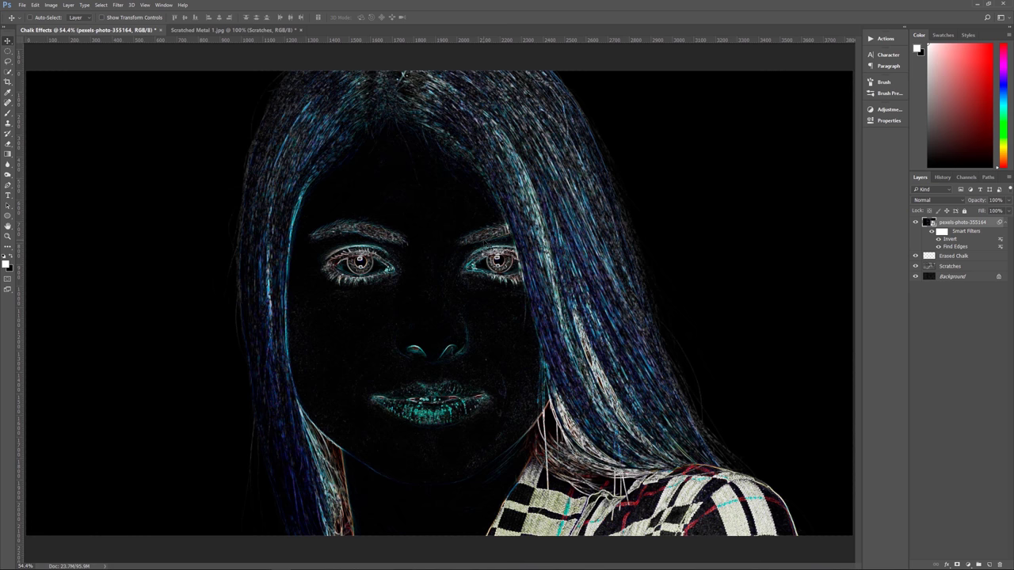
pyautogui.click(30, 17)
pyautogui.hotkey('ctrl', 'shift', 'alt', 'b')
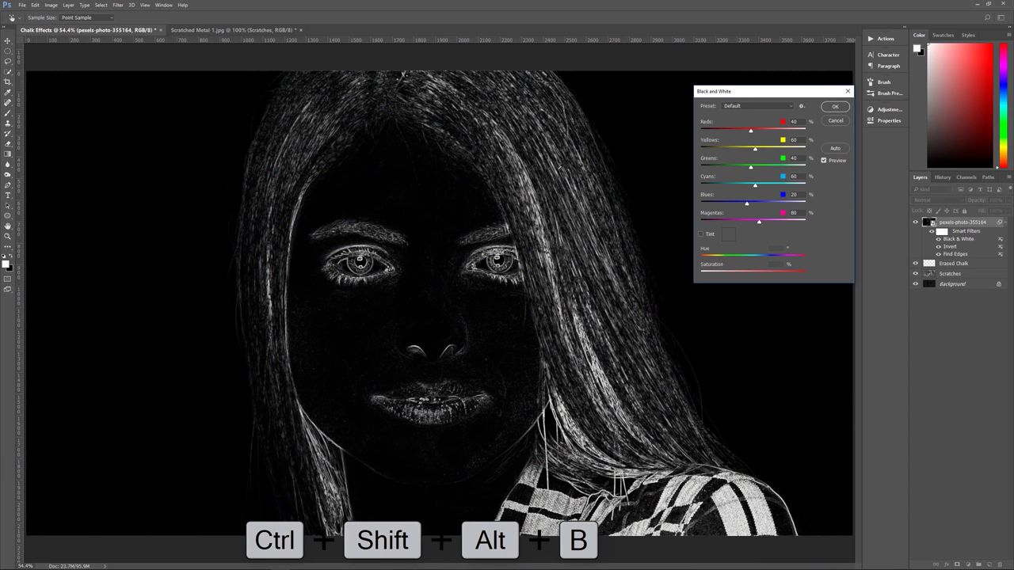
pyautogui.click(835, 107)
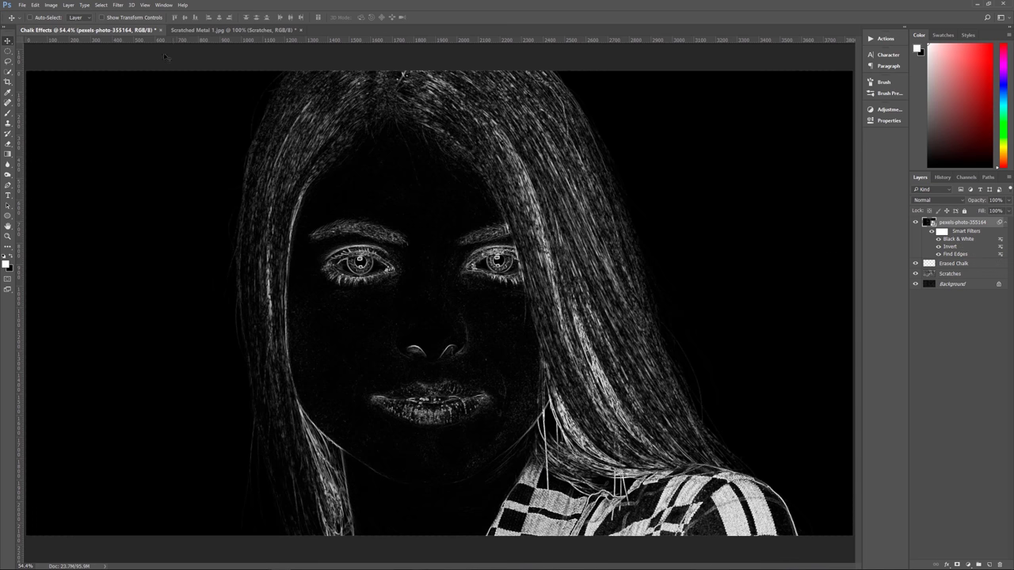
# Open the Filter Gallery for the portrait and delete the Crosshatch effect layer, keeping only Rough Pastels.
pyautogui.click(118, 5)
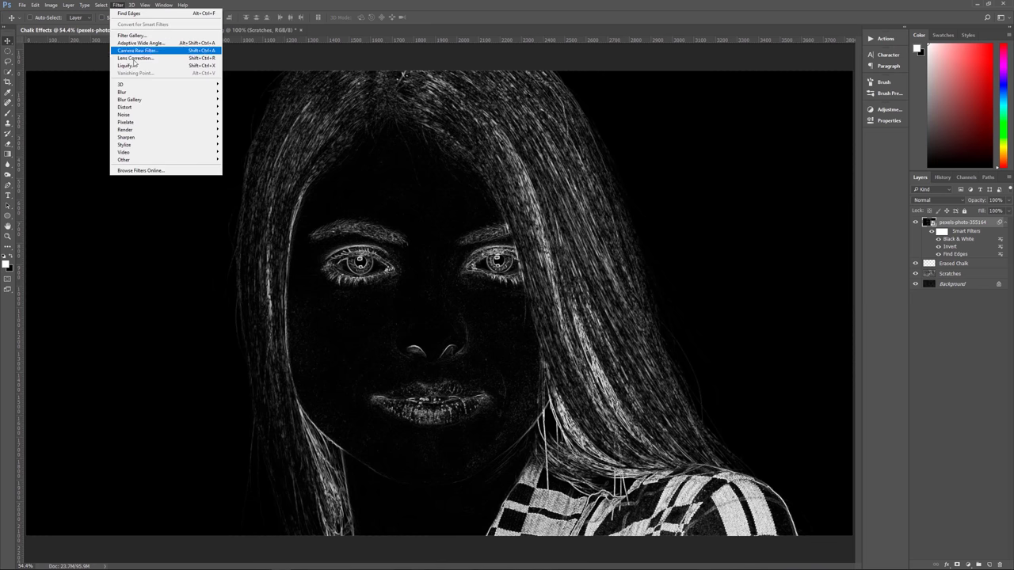
pyautogui.click(132, 35)
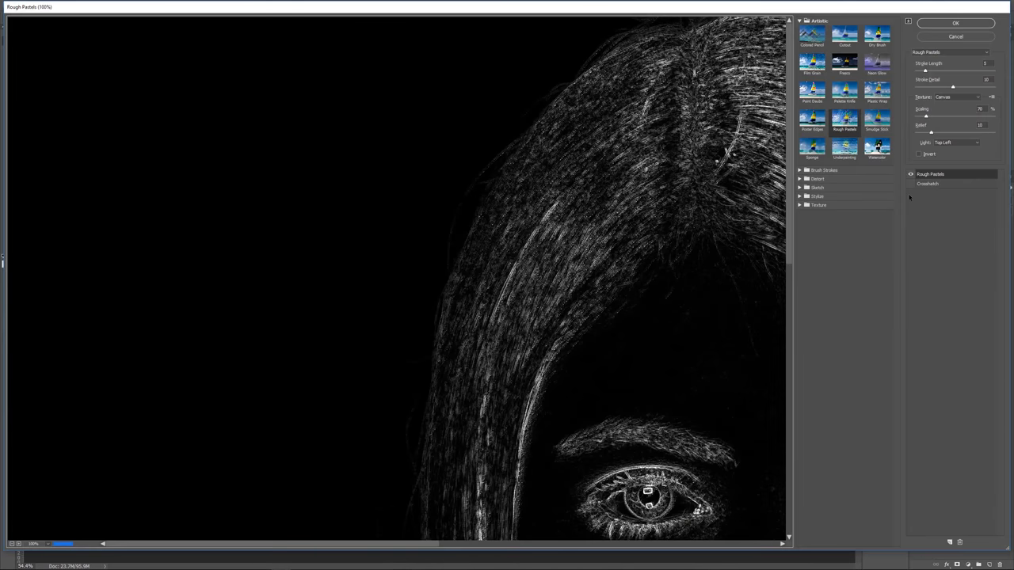
pyautogui.click(933, 185)
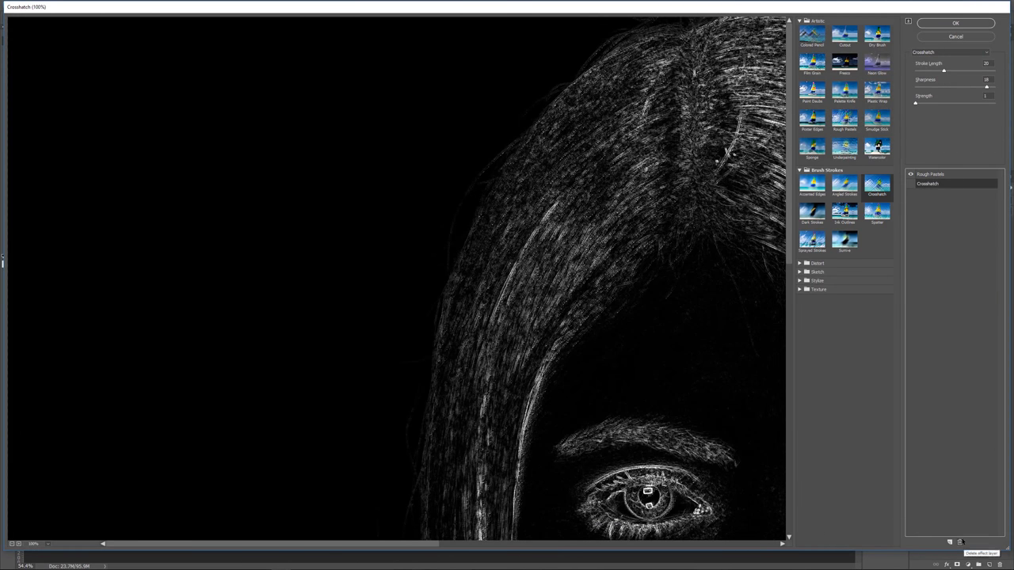
pyautogui.click(959, 541)
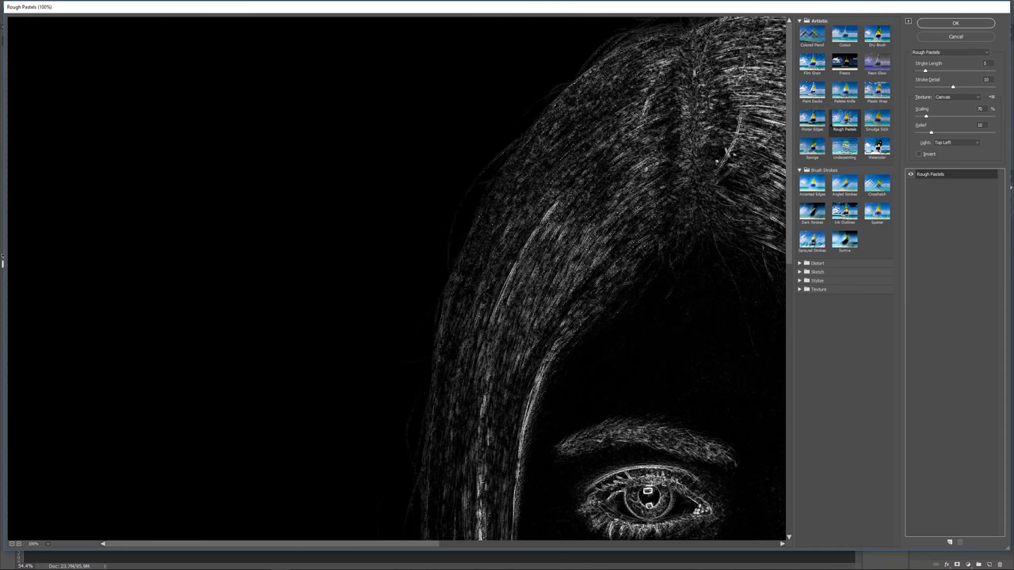
pyautogui.click(805, 21)
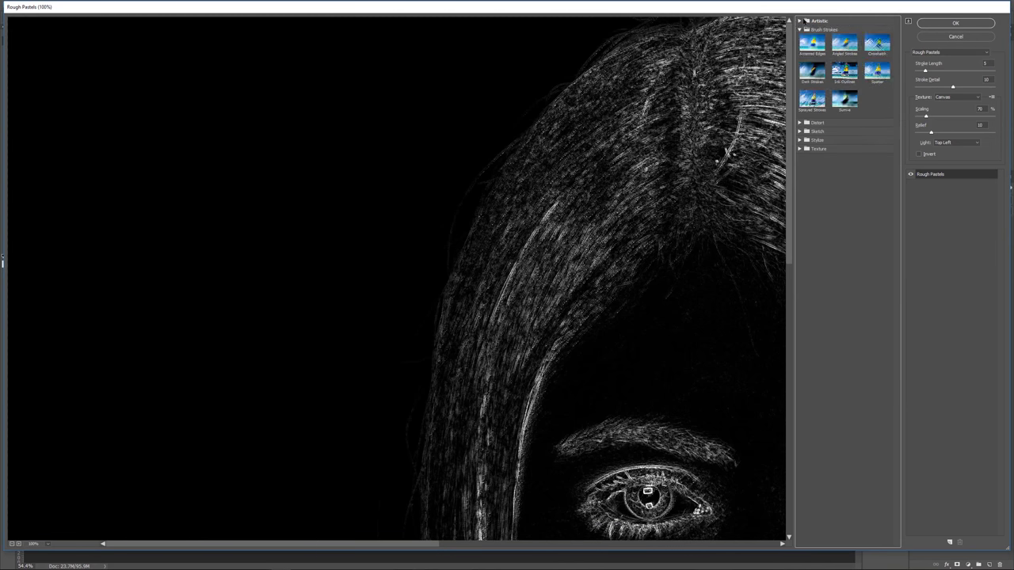
pyautogui.click(805, 22)
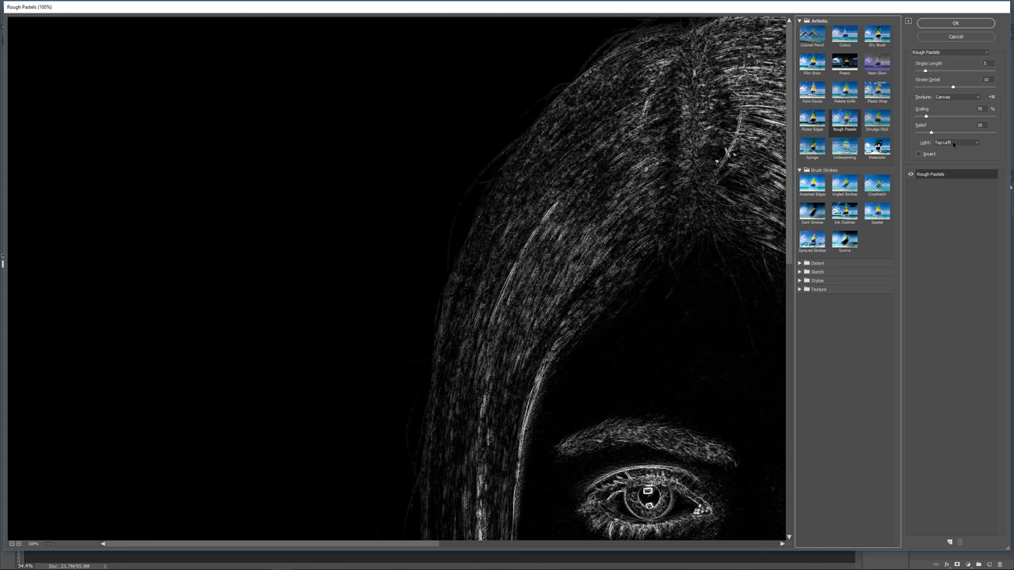
# Try the Bottom Left and Right light directions on Rough Pastels, return the light to Top Left, and apply the filter.
pyautogui.click(961, 143)
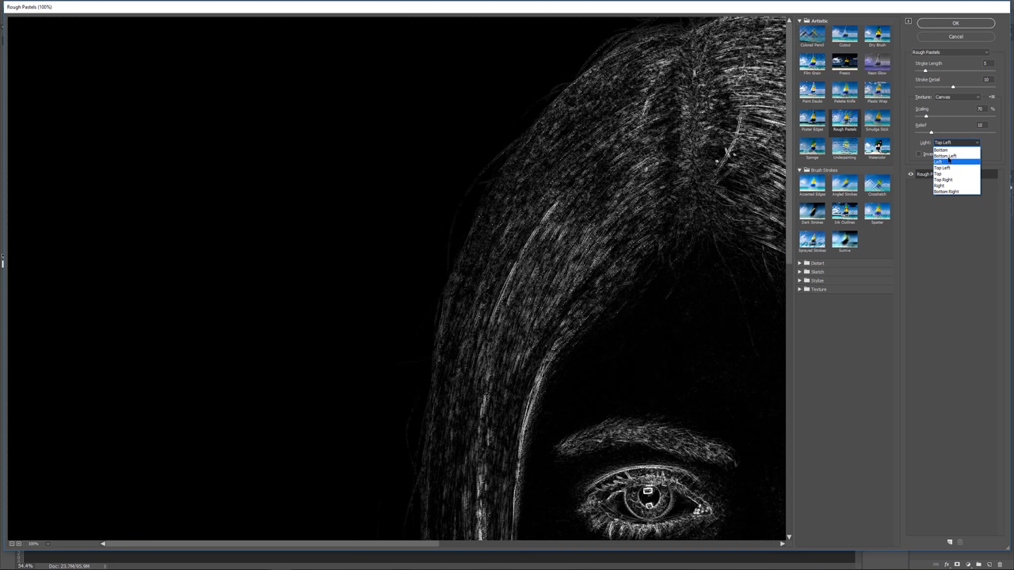
pyautogui.click(950, 156)
pyautogui.click(955, 144)
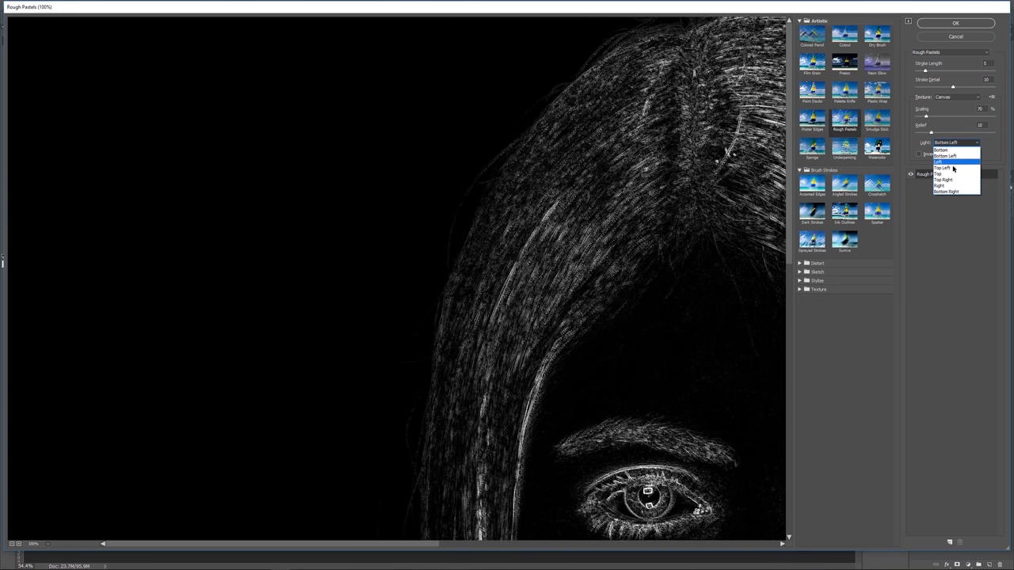
pyautogui.click(956, 183)
pyautogui.click(956, 147)
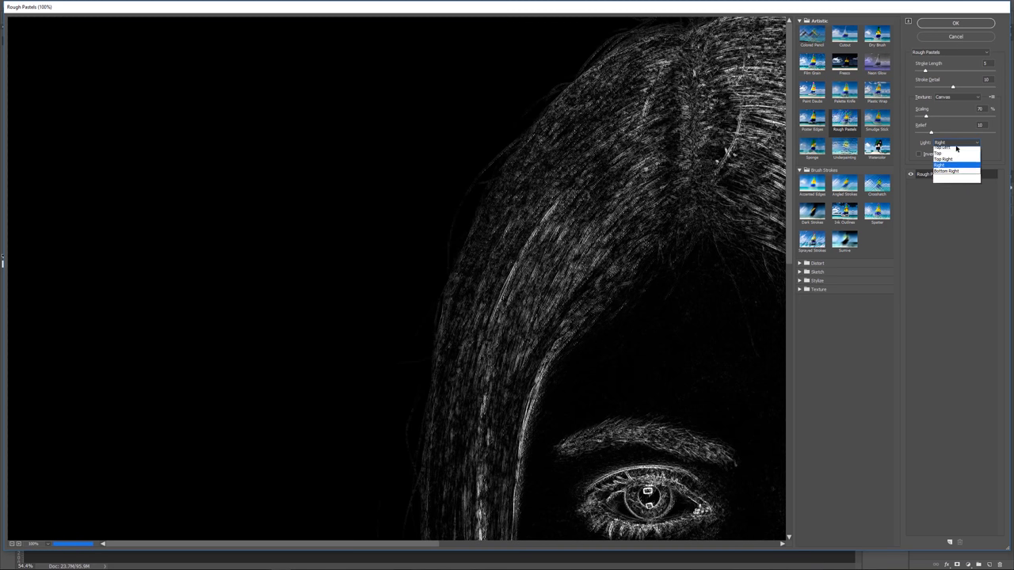
pyautogui.click(940, 166)
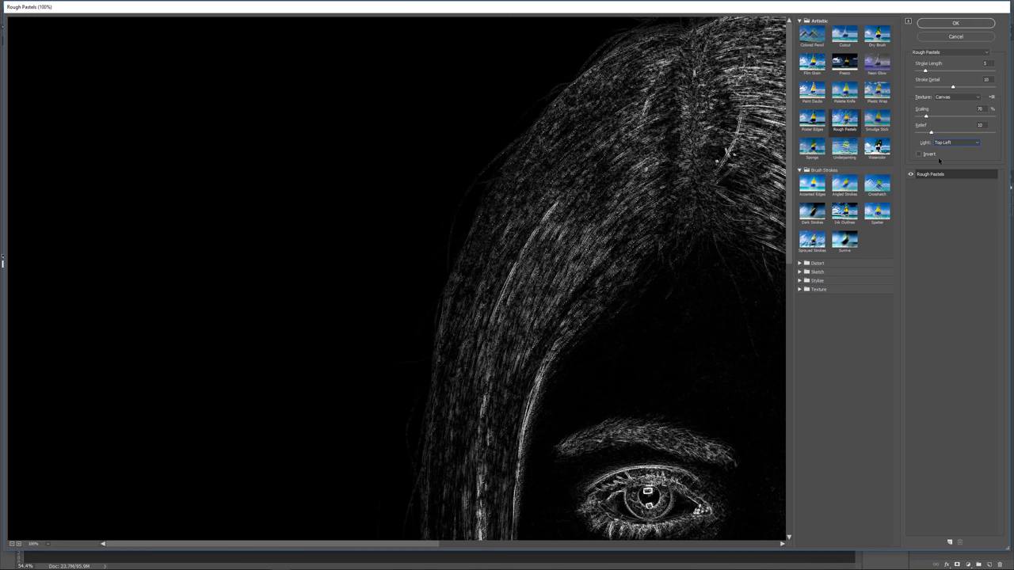
pyautogui.click(943, 25)
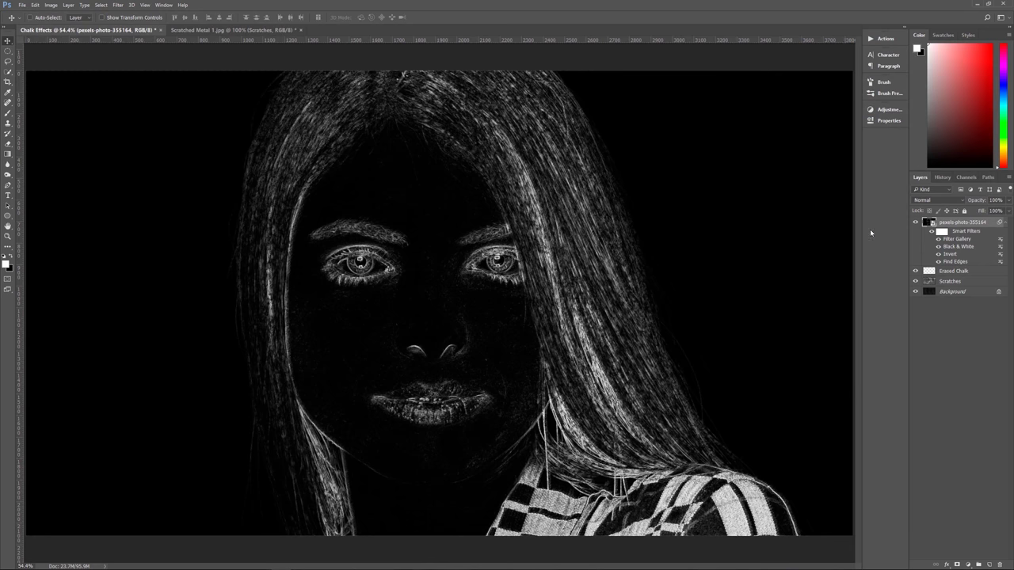
# Collapse the portrait layer's smart filter list and duplicate the layer.
pyautogui.click(1005, 222)
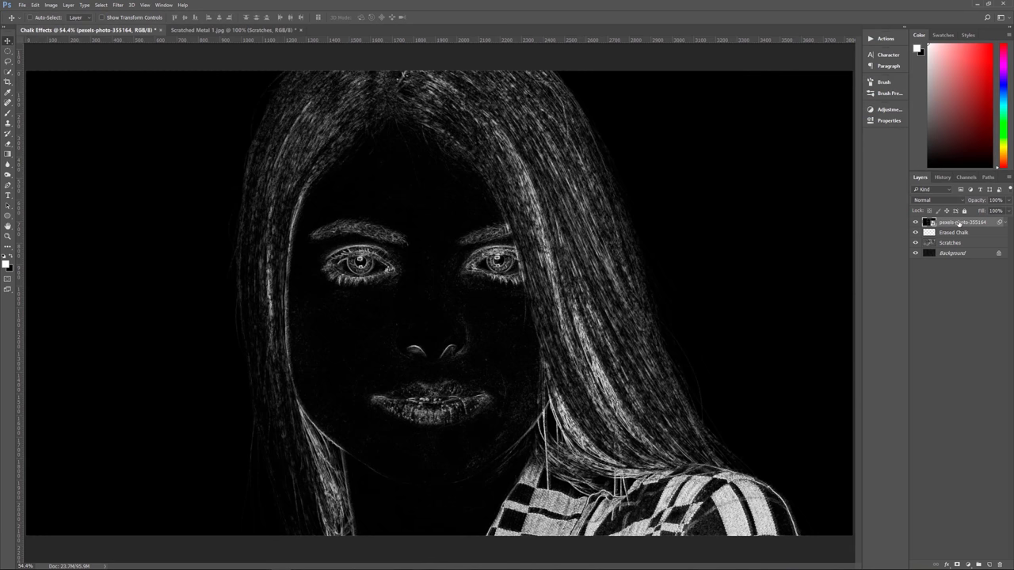
pyautogui.press('ctrl')
pyautogui.hotkey('ctrl', 'j')
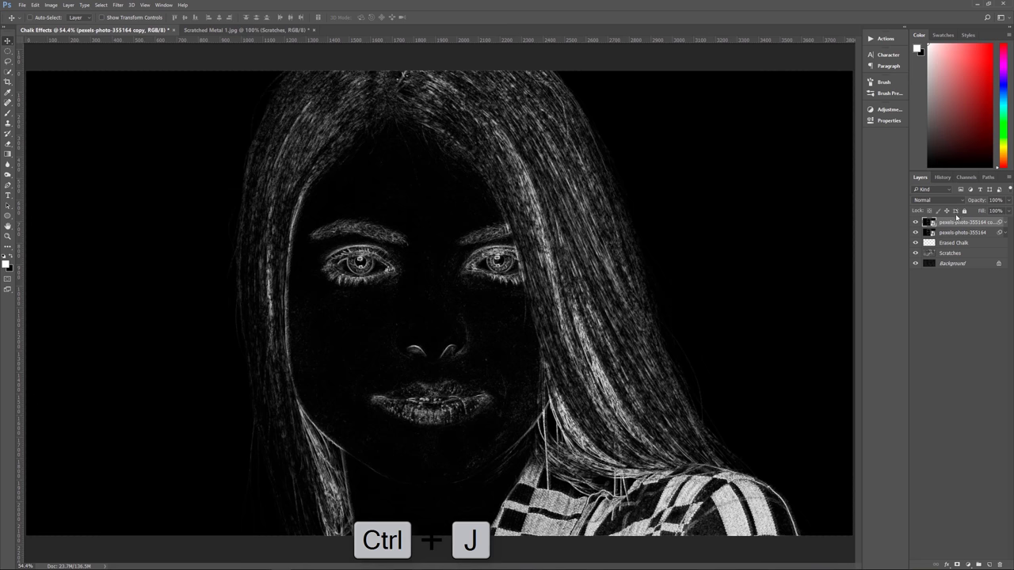
# Edit the duplicate's Filter Gallery: add a second effect layer, hide the upper Rough Pastels effect, and change the lower one to Crosshatch.
pyautogui.click(1005, 222)
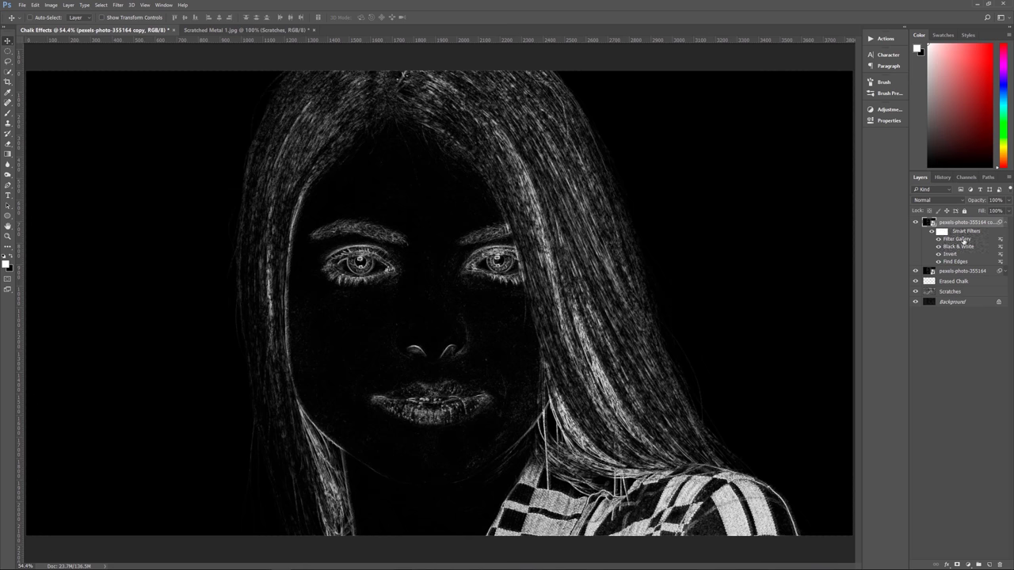
pyautogui.doubleClick(956, 238)
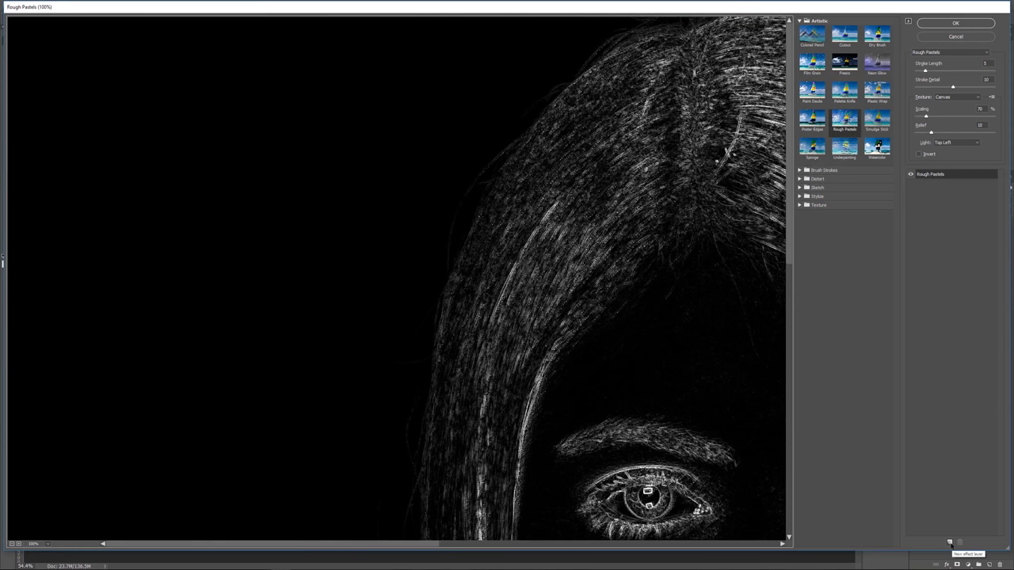
pyautogui.click(949, 543)
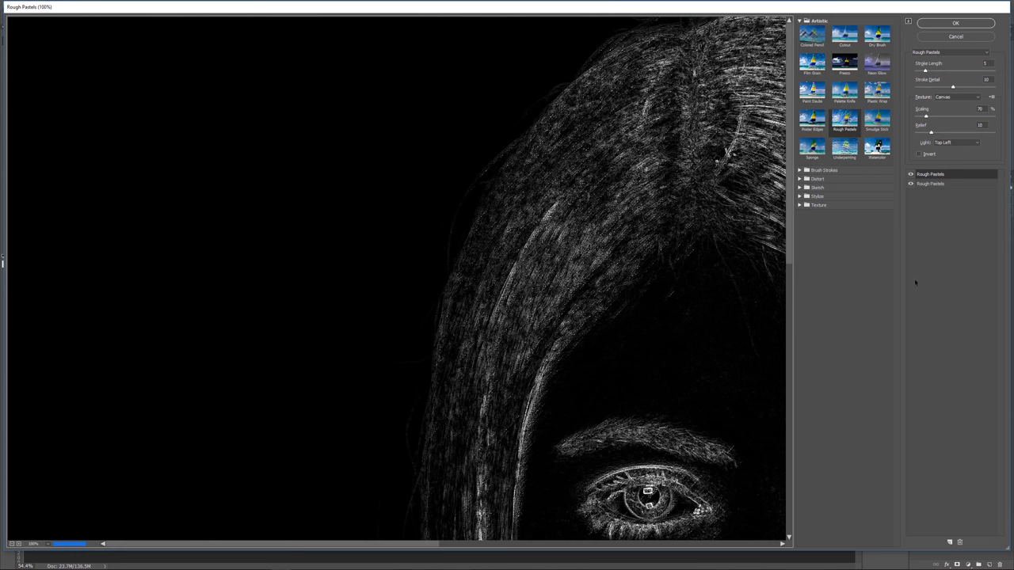
pyautogui.click(933, 183)
pyautogui.click(911, 174)
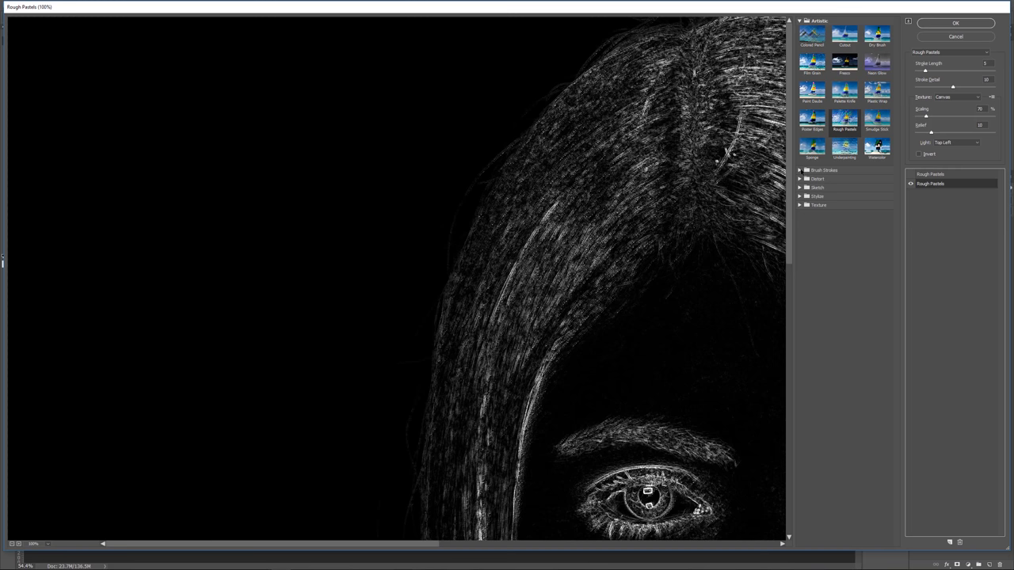
pyautogui.click(824, 171)
pyautogui.click(877, 187)
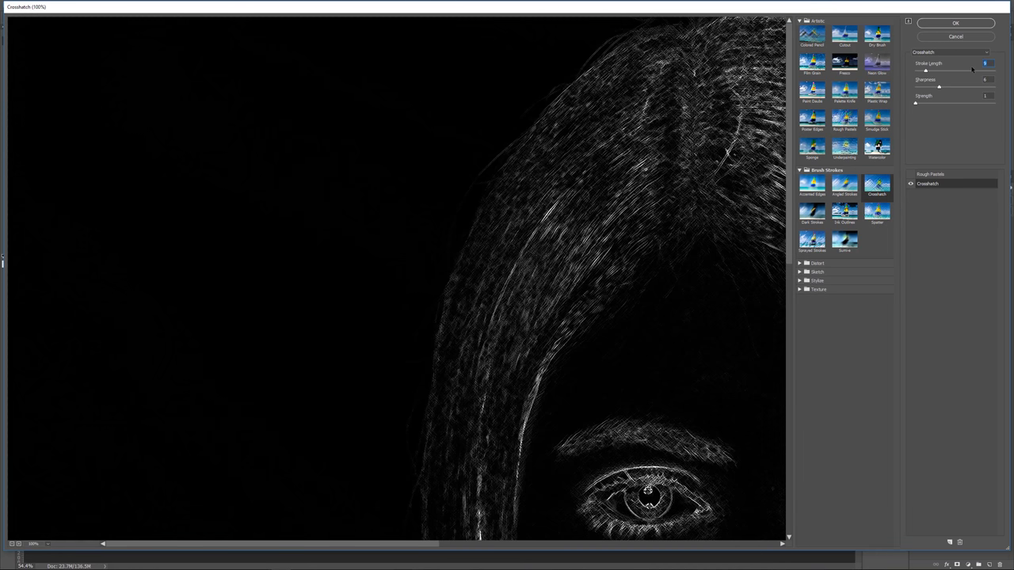
# Set the Crosshatch effect's Stroke Length to 20 and Sharpness to 18, and check the result around the eyes.
pyautogui.write('20')
pyautogui.press('Tab')
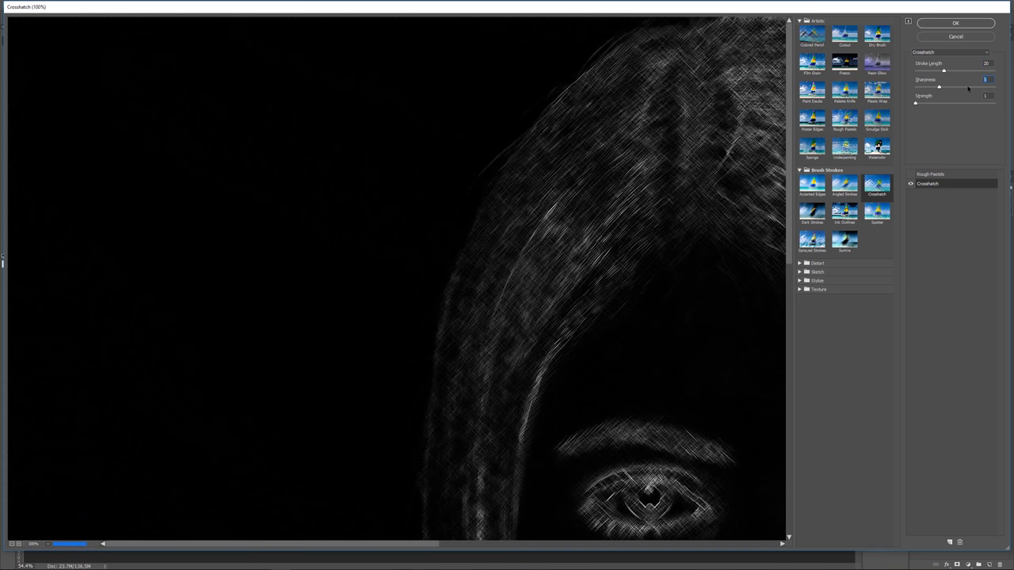
pyautogui.write('18')
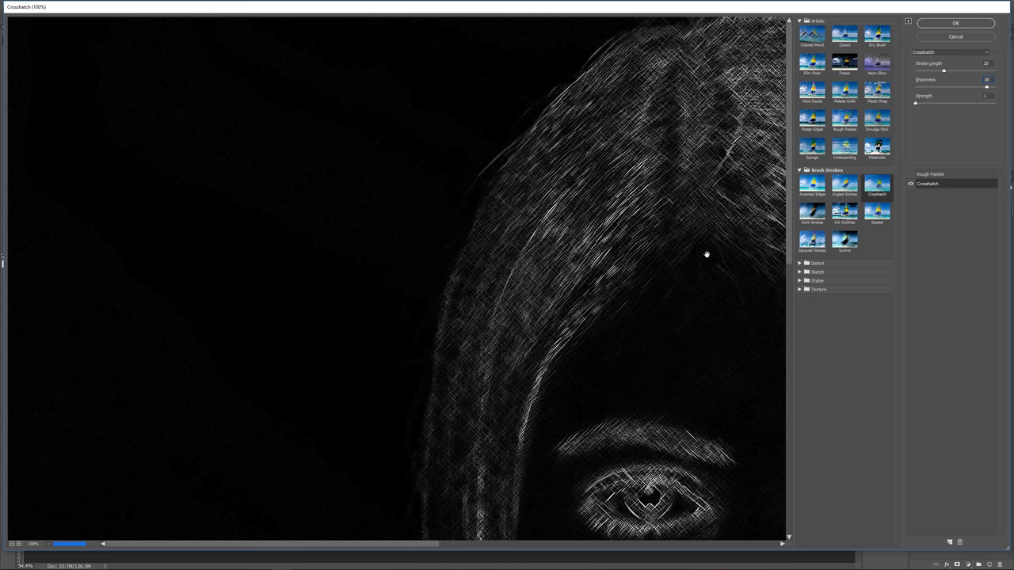
pyautogui.moveTo(706, 253); pyautogui.dragTo(452, 134)
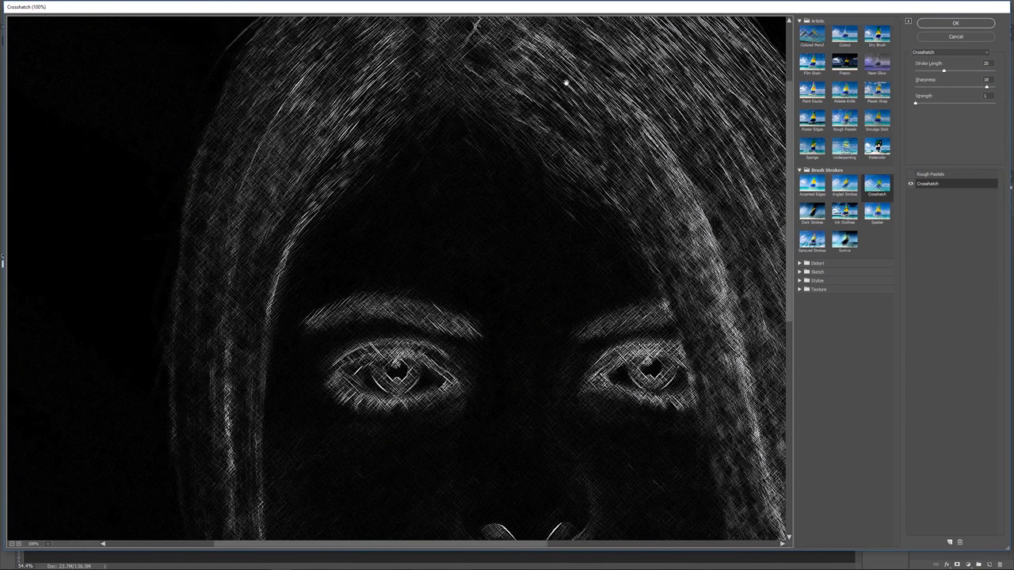
# Show the Rough Pastels effect above Crosshatch, set its Scaling to 60% and Relief to 15, and apply the Filter Gallery.
pyautogui.click(939, 174)
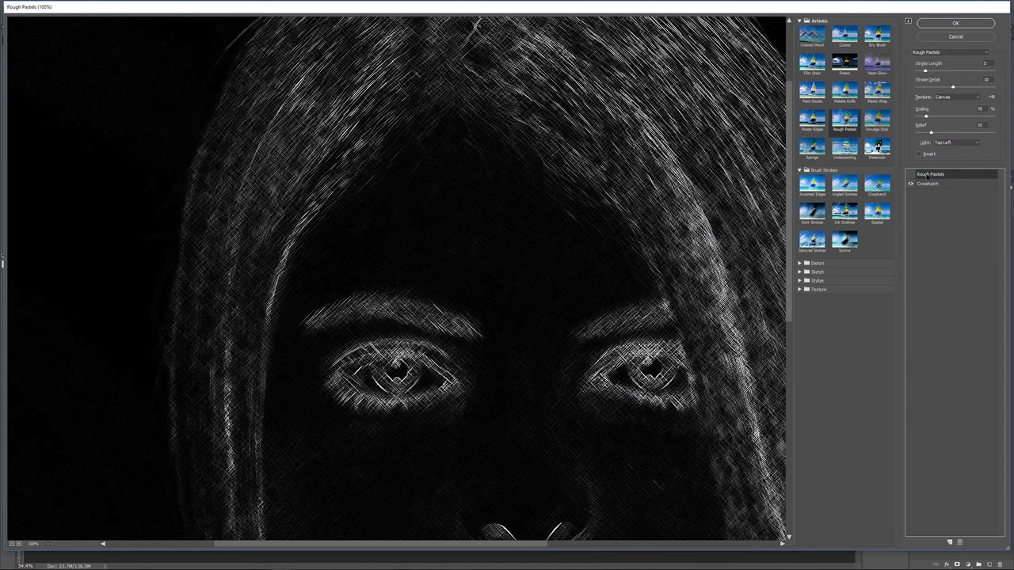
pyautogui.click(910, 175)
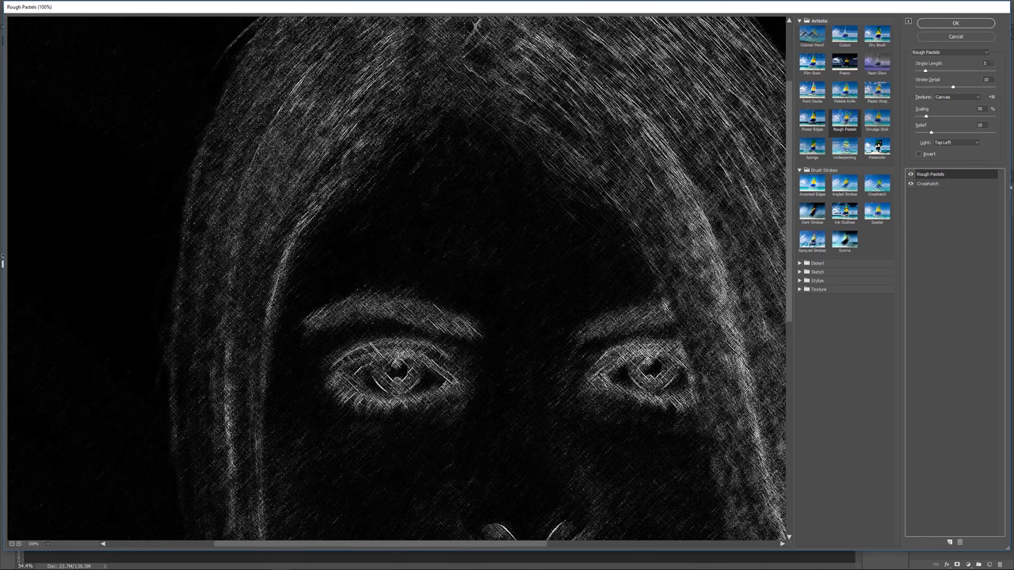
pyautogui.click(980, 109)
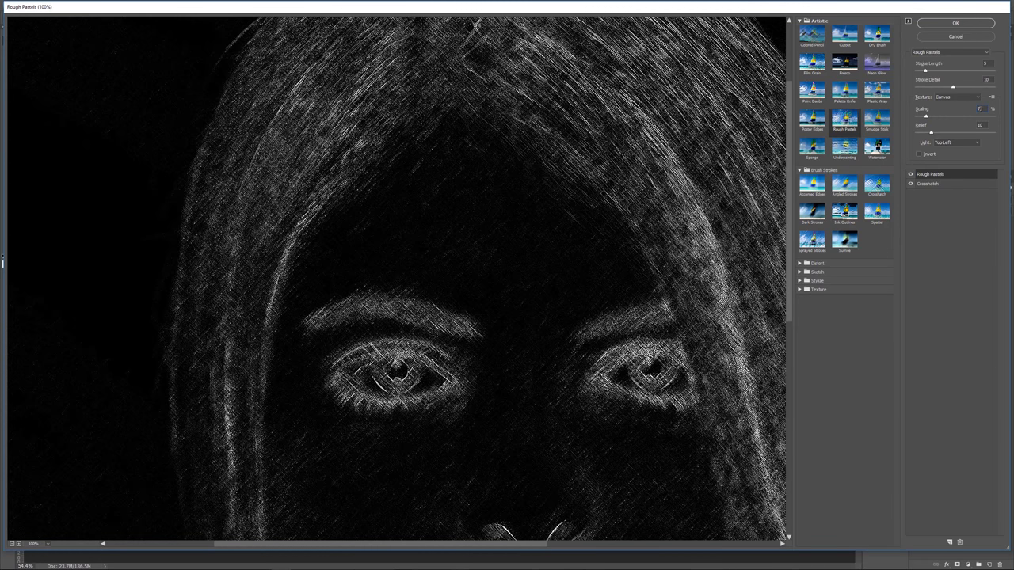
pyautogui.write('60')
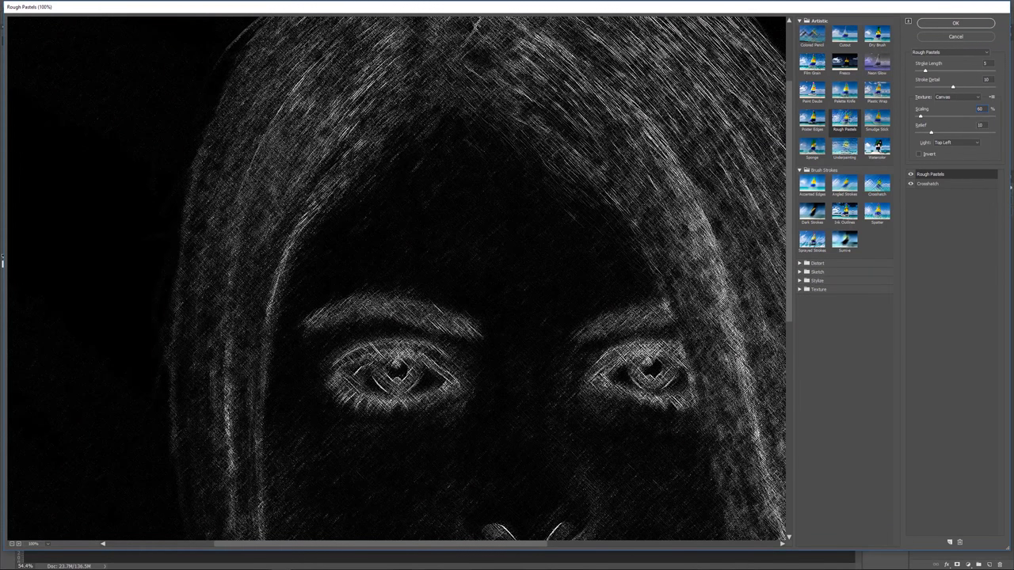
pyautogui.write('15')
pyautogui.click(968, 26)
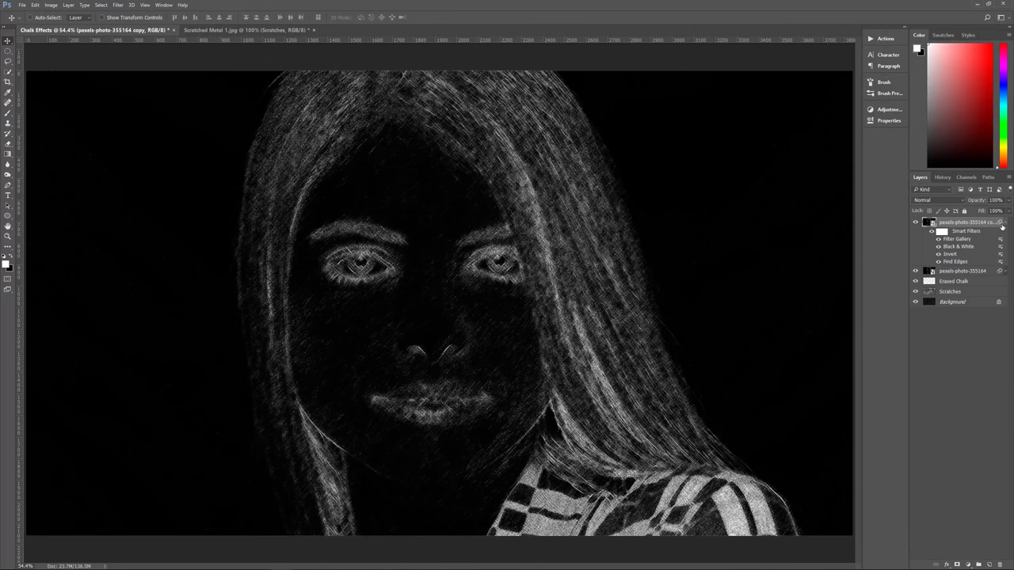
# Rename the original portrait layer as Chalk Outline 1 and its duplicate as Chalk Outline 2.
pyautogui.doubleClick(960, 233)
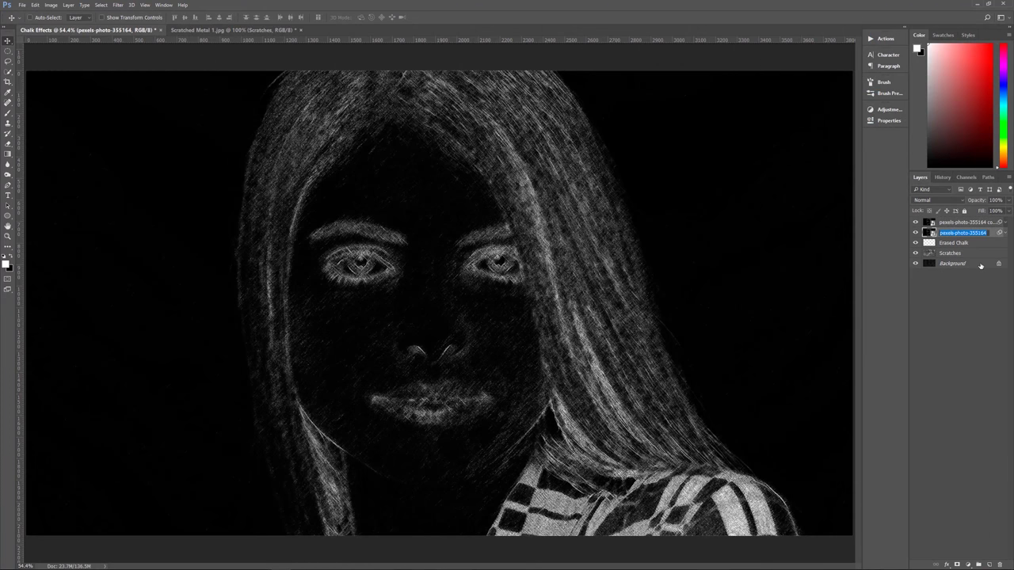
pyautogui.write('Chalk Outline 1')
pyautogui.press('Return')
pyautogui.doubleClick(966, 223)
pyautogui.write('Chalk Outl')
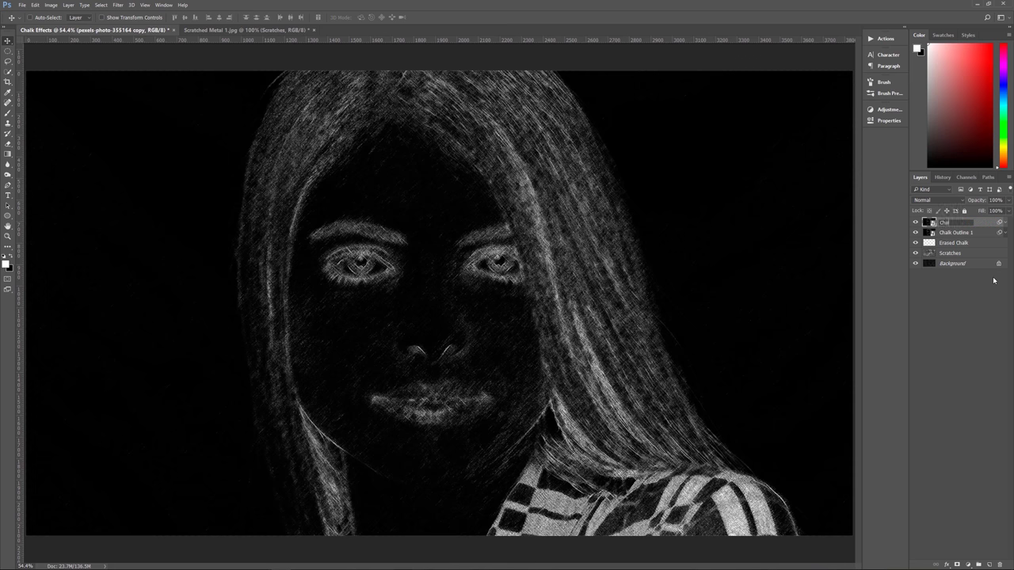
pyautogui.write('ine 2')
pyautogui.click(976, 235)
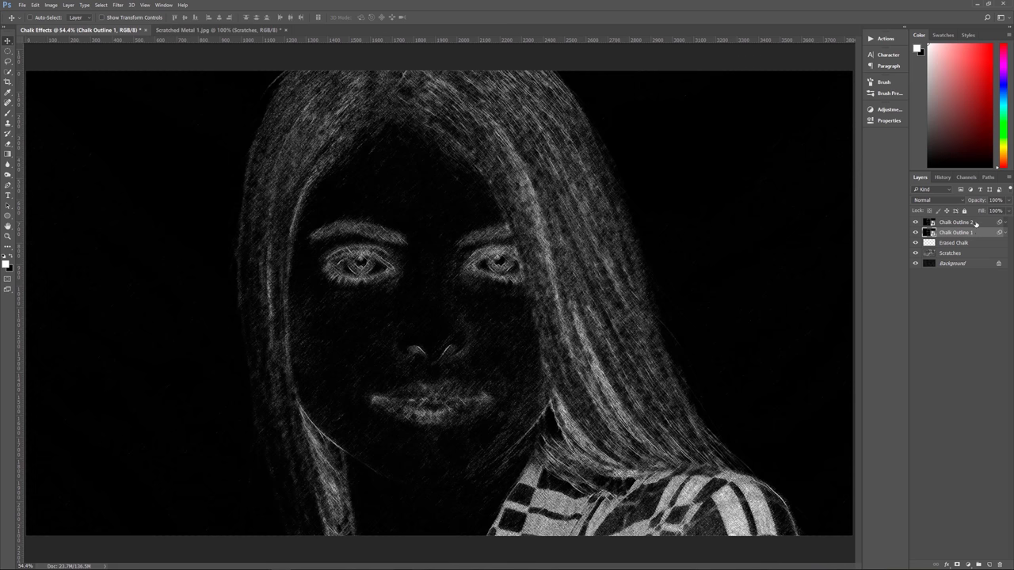
# Review the Rough Pastels and Crosshatch effects in Chalk Outline 2's Filter Gallery, and collapse its smart filter list.
pyautogui.click(972, 225)
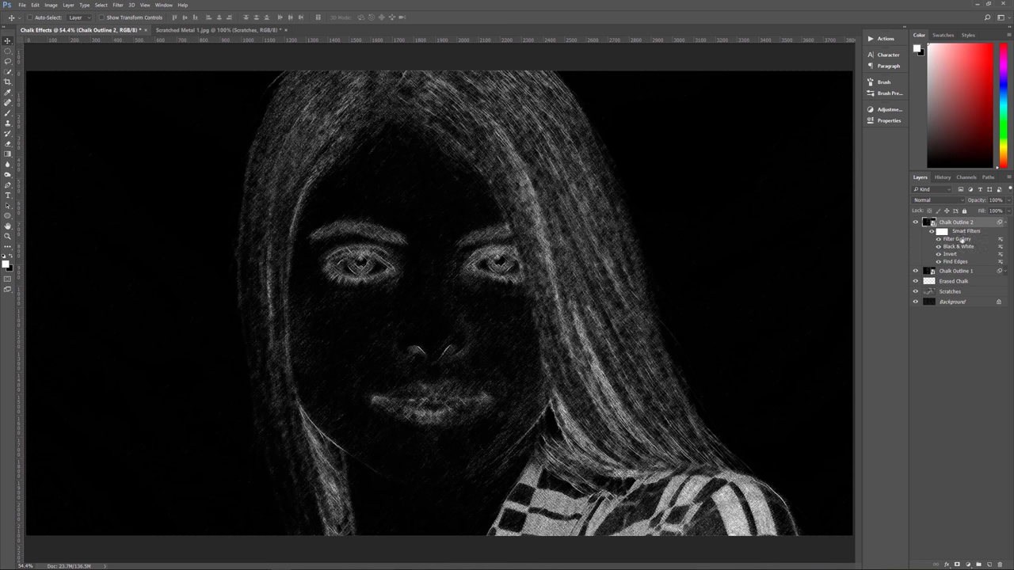
pyautogui.hotkey('ctrl', 'alt', 'f')
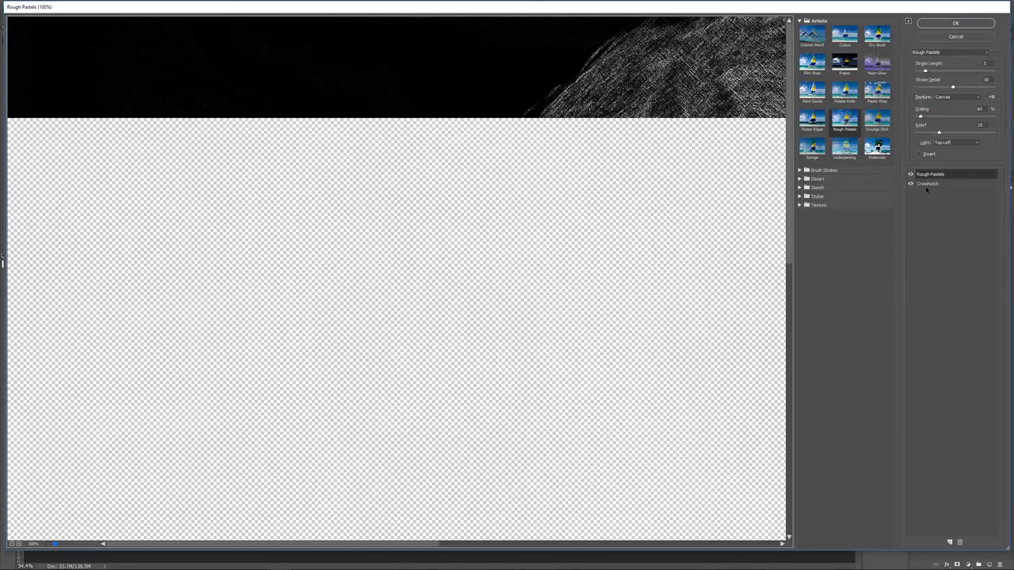
pyautogui.click(955, 24)
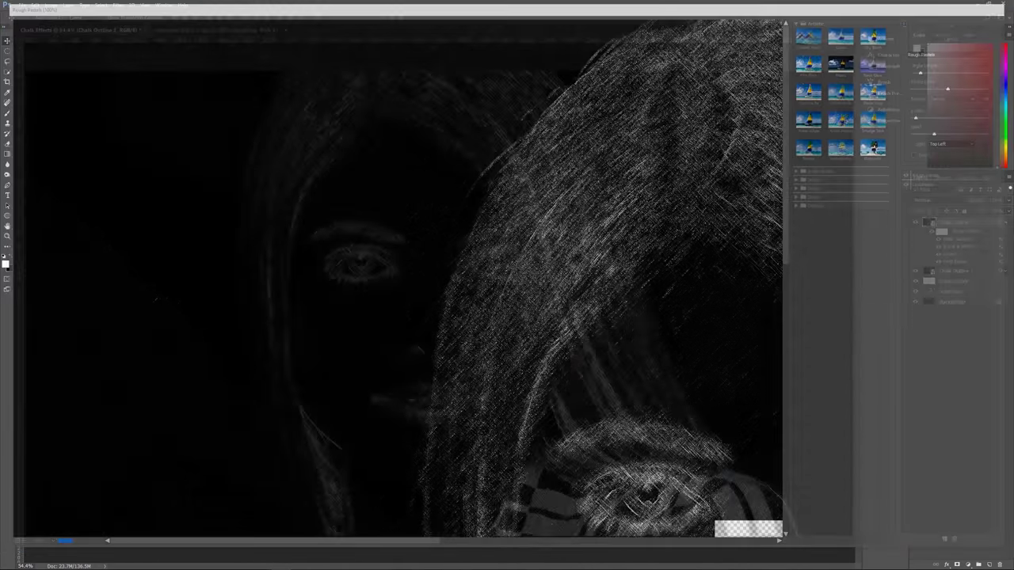
pyautogui.click(1001, 223)
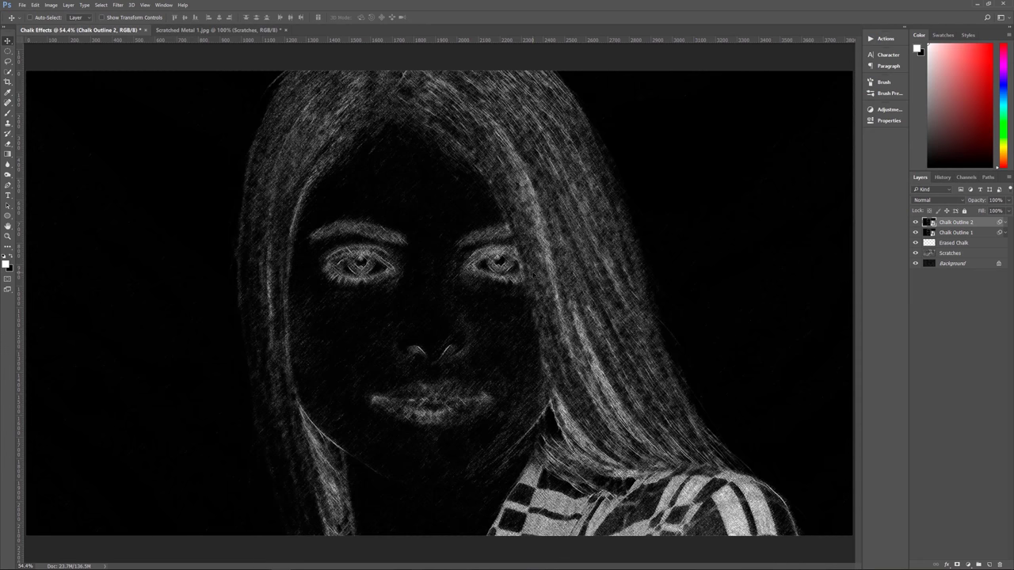
# Set the blend mode of both Chalk Outline layers to Screen and check the chalk texture at actual size.
pyautogui.keyDown('shift'); pyautogui.click(961, 233); pyautogui.keyUp('shift')
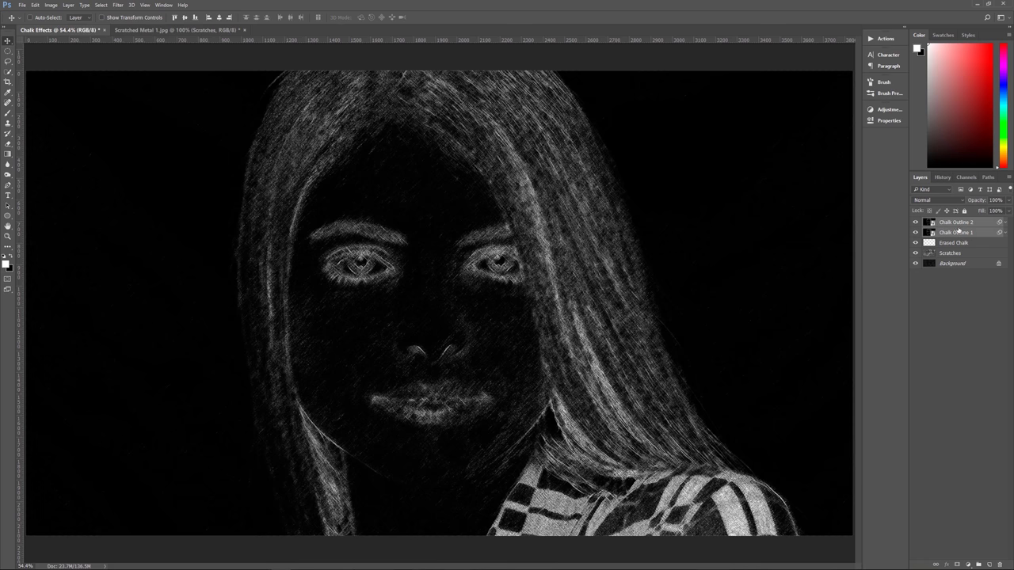
pyautogui.click(939, 202)
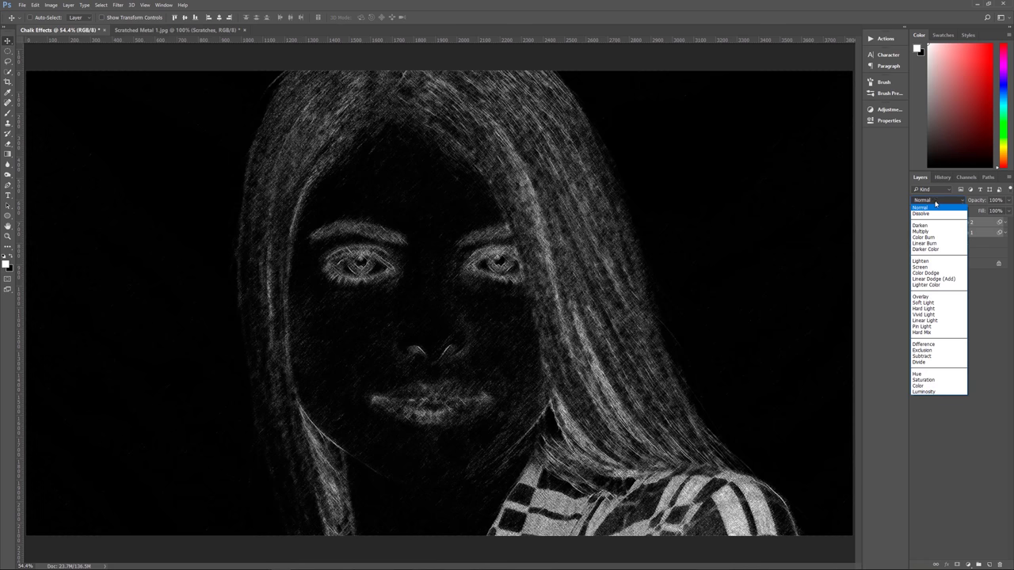
pyautogui.click(927, 270)
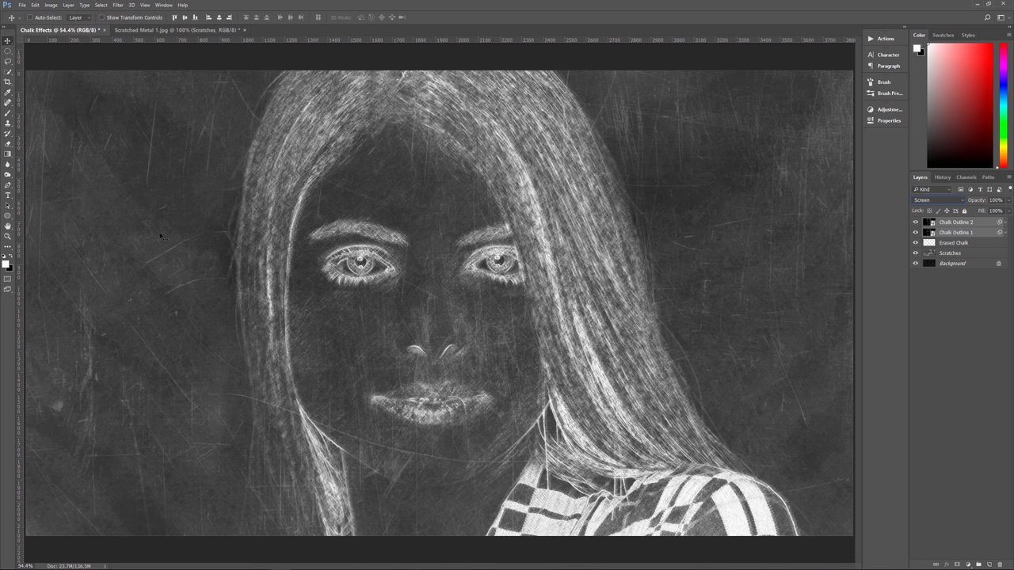
pyautogui.doubleClick(8, 235)
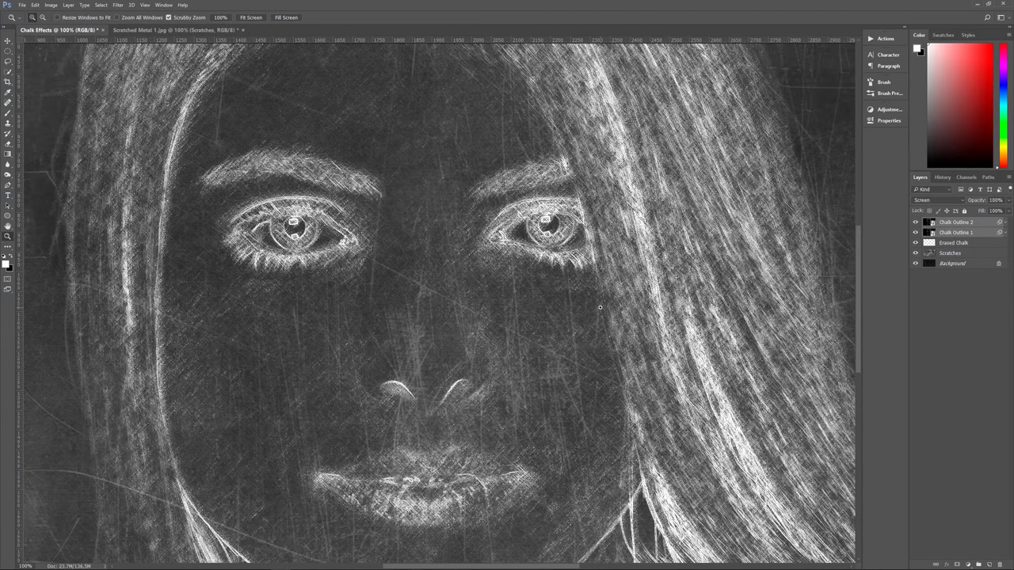
pyautogui.hotkey('ctrl', '0')
pyautogui.press('v')
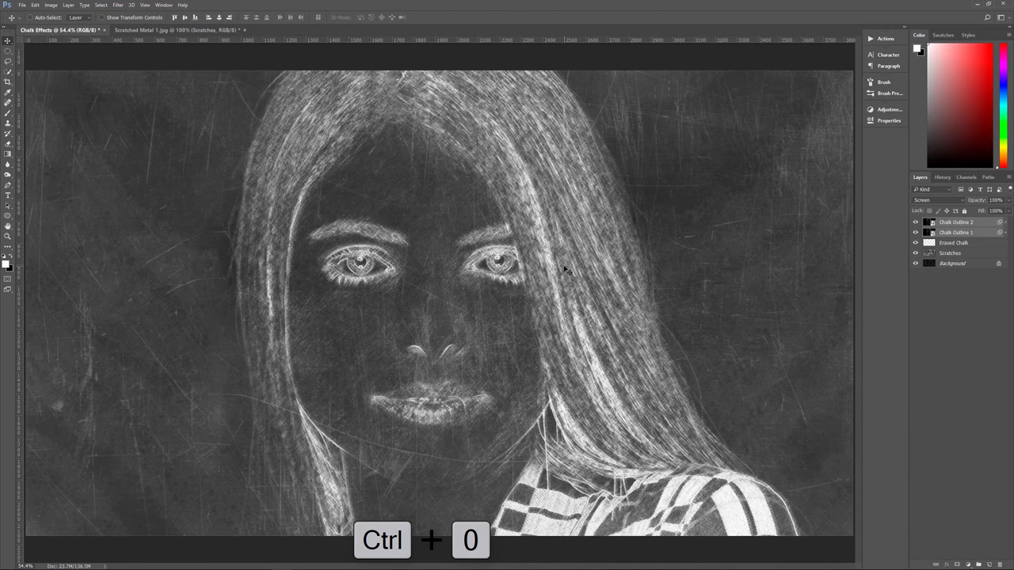